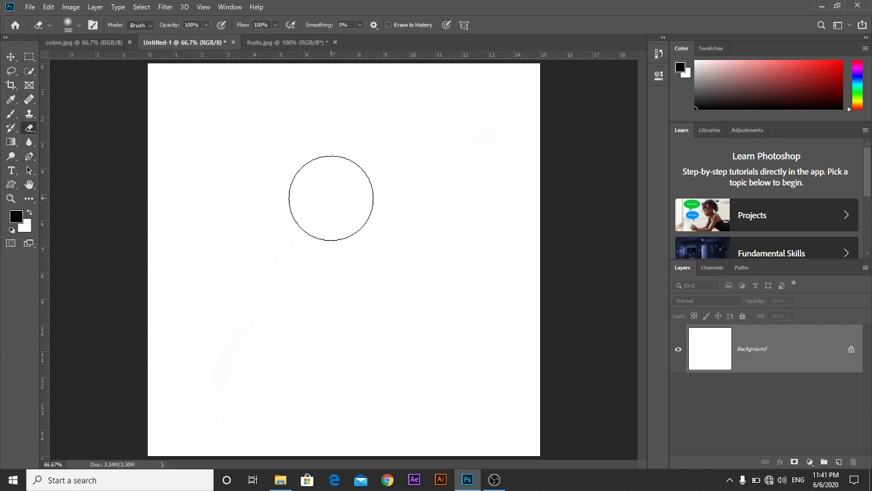
Paint a thick winding black stroke on the blank canvas with the Brush and erase it completely with the Eraser
{"action": "key", "text": "b"}
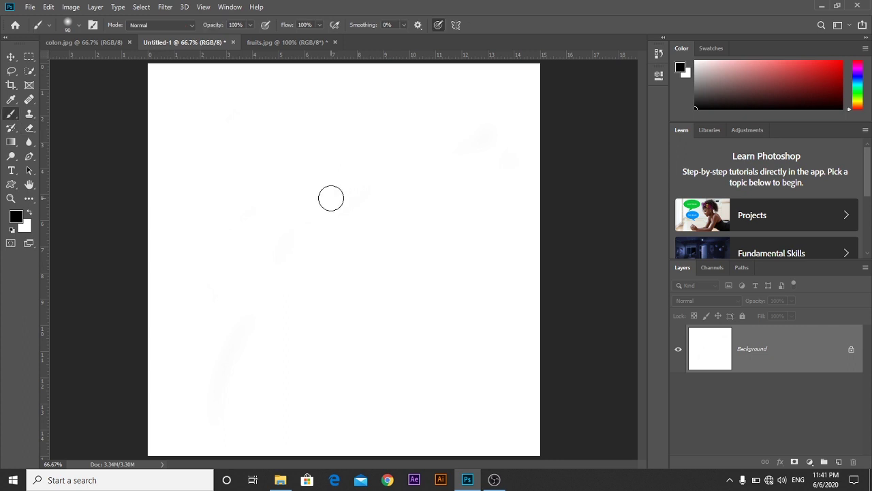
{"action": "mouse_move", "coordinate": [379, 139]}
{"action": "left_mouse_down"}
{"action": "mouse_move", "coordinate": [319, 176]}
{"action": "mouse_move", "coordinate": [362, 223]}
{"action": "mouse_move", "coordinate": [343, 258]}
{"action": "mouse_move", "coordinate": [276, 298]}
{"action": "mouse_move", "coordinate": [338, 327]}
{"action": "mouse_move", "coordinate": [293, 390]}
{"action": "mouse_move", "coordinate": [218, 381]}
{"action": "mouse_move", "coordinate": [200, 323]}
{"action": "mouse_move", "coordinate": [204, 270]}
{"action": "left_mouse_up"}
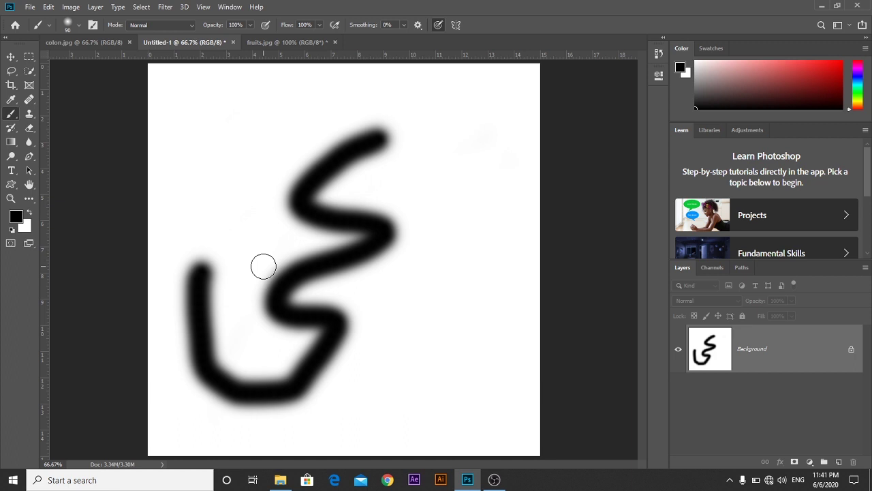
{"action": "key", "text": "e"}
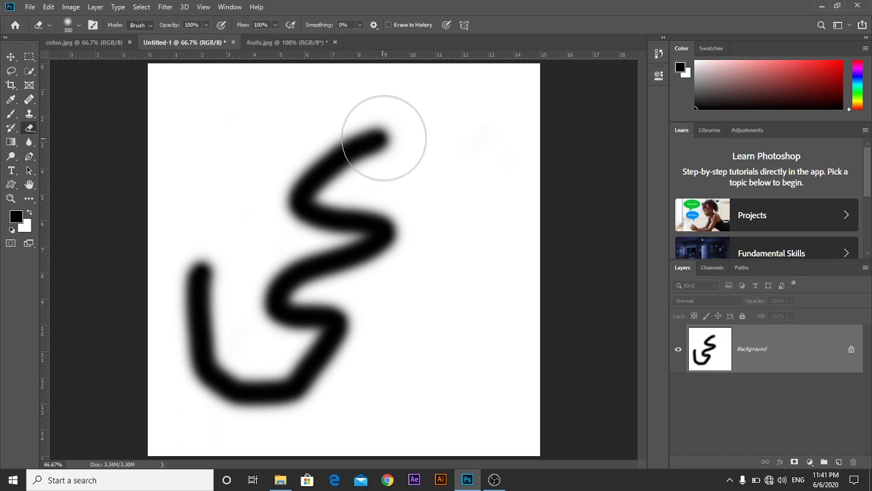
{"action": "mouse_move", "coordinate": [379, 138]}
{"action": "left_mouse_down"}
{"action": "mouse_move", "coordinate": [326, 178]}
{"action": "mouse_move", "coordinate": [319, 203]}
{"action": "mouse_move", "coordinate": [379, 226]}
{"action": "mouse_move", "coordinate": [297, 200]}
{"action": "mouse_move", "coordinate": [377, 145]}
{"action": "mouse_move", "coordinate": [414, 186]}
{"action": "mouse_move", "coordinate": [411, 208]}
{"action": "mouse_move", "coordinate": [275, 301]}
{"action": "mouse_move", "coordinate": [340, 324]}
{"action": "mouse_move", "coordinate": [356, 353]}
{"action": "mouse_move", "coordinate": [323, 383]}
{"action": "mouse_move", "coordinate": [225, 398]}
{"action": "mouse_move", "coordinate": [195, 303]}
{"action": "mouse_move", "coordinate": [312, 413]}
{"action": "mouse_move", "coordinate": [323, 364]}
{"action": "mouse_move", "coordinate": [301, 328]}
{"action": "mouse_move", "coordinate": [239, 316]}
{"action": "mouse_move", "coordinate": [203, 276]}
{"action": "mouse_move", "coordinate": [263, 283]}
{"action": "mouse_move", "coordinate": [338, 260]}
{"action": "left_mouse_up"}
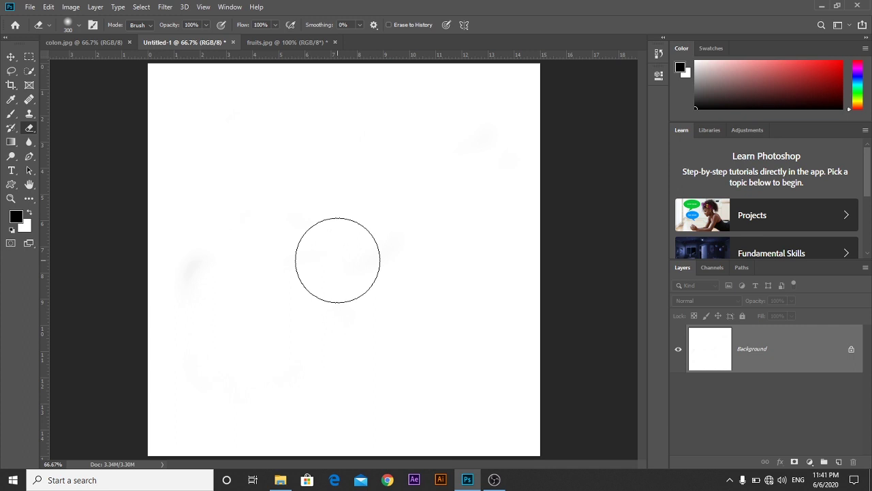
Undo the erasing of the winding black brush stroke
{"action": "key", "text": "ctrl+z"}
{"action": "key", "text": "ctrl+z"}
{"action": "key", "text": "ctrl+z"}
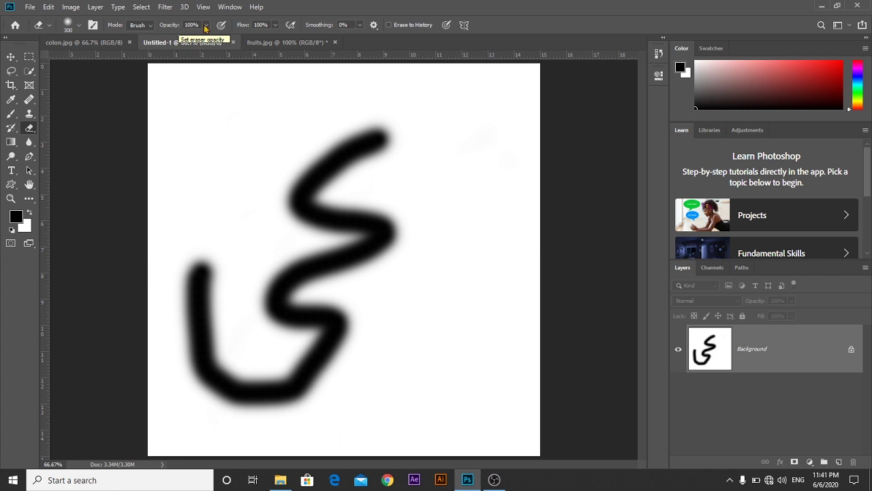
Try fading the black stroke with the Eraser at 39% flow, and undo both the fading and the stroke
{"action": "left_click_drag", "start_coordinate": [243, 25], "coordinate": [208, 40]}
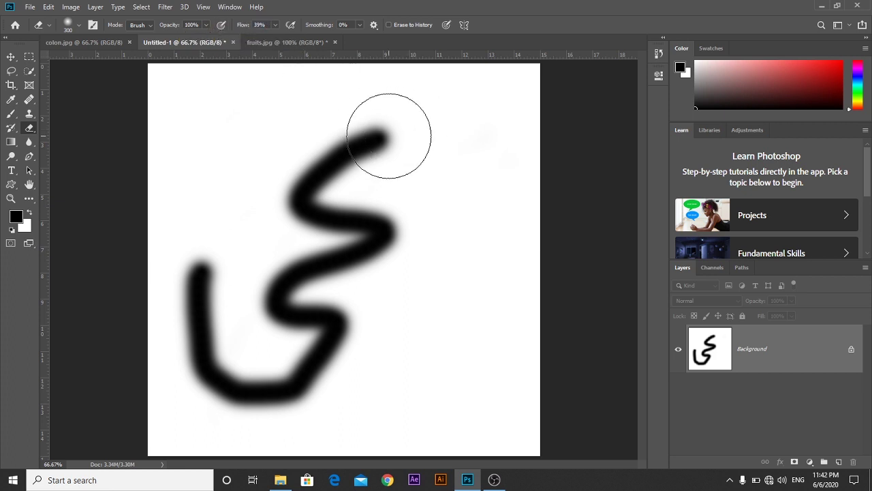
{"action": "mouse_move", "coordinate": [389, 135]}
{"action": "left_mouse_down"}
{"action": "mouse_move", "coordinate": [323, 193]}
{"action": "mouse_move", "coordinate": [344, 211]}
{"action": "mouse_move", "coordinate": [422, 239]}
{"action": "mouse_move", "coordinate": [373, 261]}
{"action": "mouse_move", "coordinate": [323, 300]}
{"action": "mouse_move", "coordinate": [315, 350]}
{"action": "mouse_move", "coordinate": [329, 362]}
{"action": "mouse_move", "coordinate": [248, 385]}
{"action": "mouse_move", "coordinate": [211, 329]}
{"action": "mouse_move", "coordinate": [210, 298]}
{"action": "left_mouse_up"}
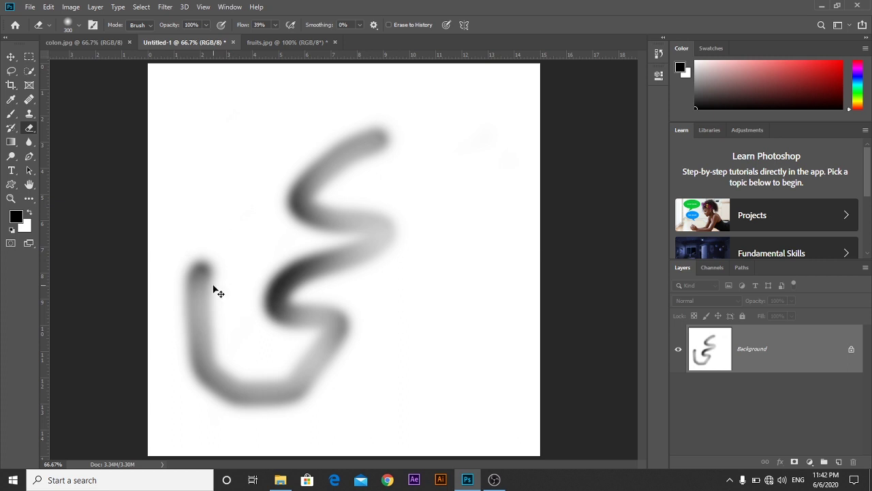
{"action": "key", "text": "ctrl+z"}
{"action": "key", "text": "ctrl+z"}
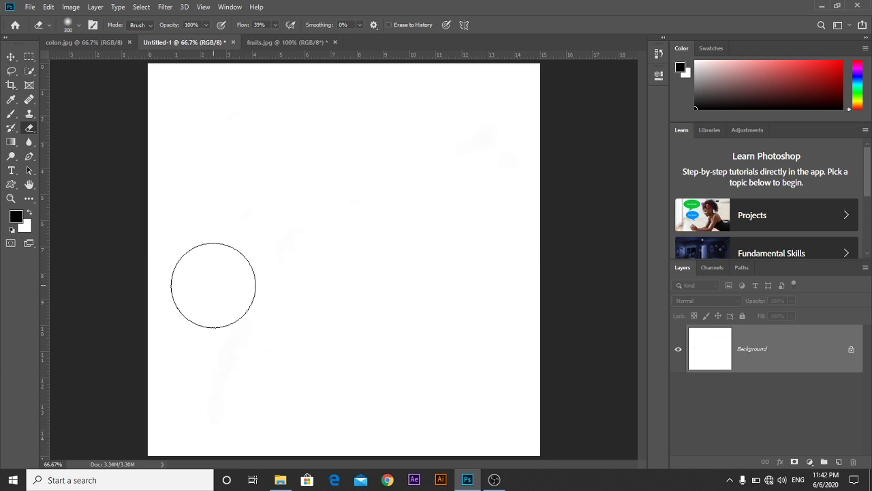
Erase the whole sky above the mountain in colon.jpg with the Background Eraser Tool
{"action": "right_click", "coordinate": [30, 130]}
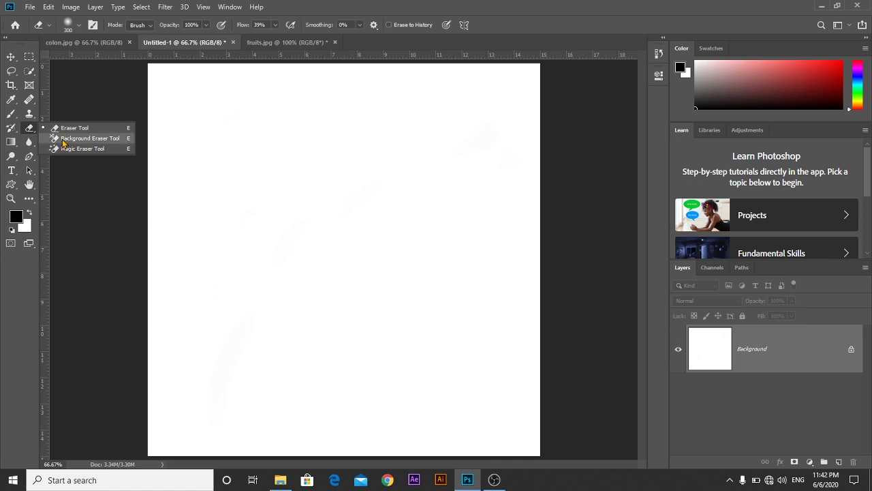
{"action": "left_click", "coordinate": [62, 141]}
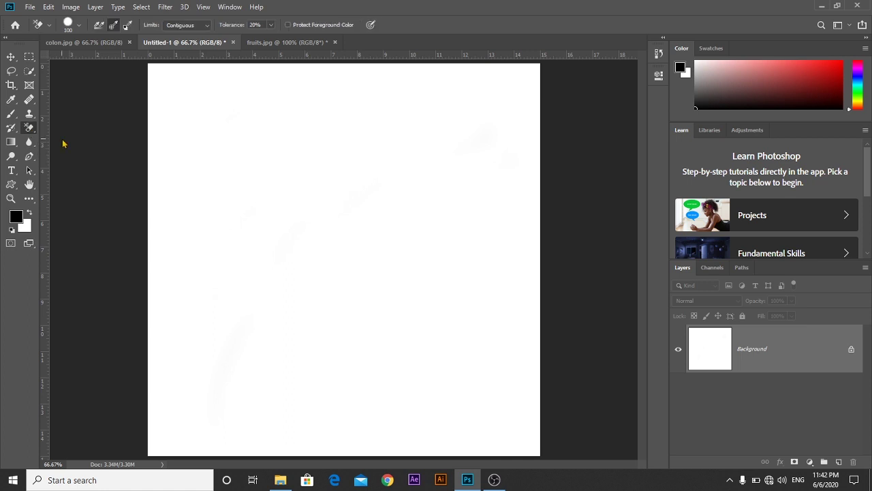
{"action": "left_click", "coordinate": [80, 43]}
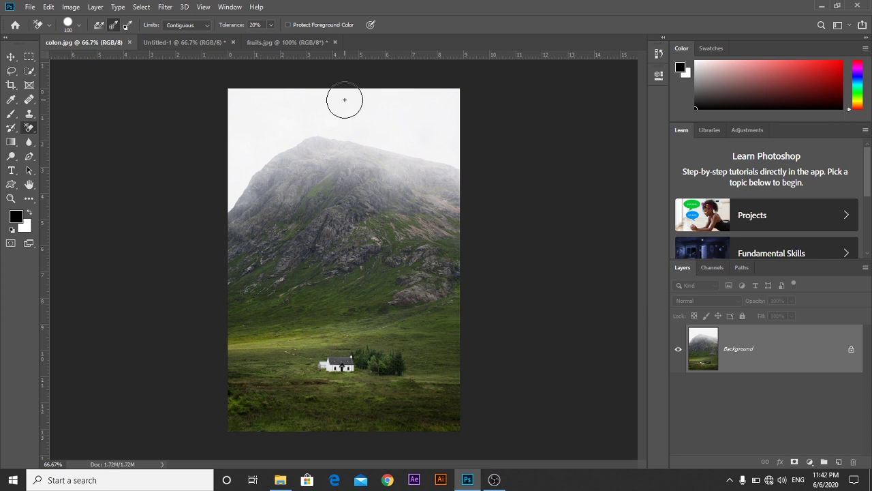
{"action": "key", "text": "ctrl+plus"}
{"action": "scroll", "coordinate": [344, 100], "scroll_direction": "up", "scroll_amount": 3}
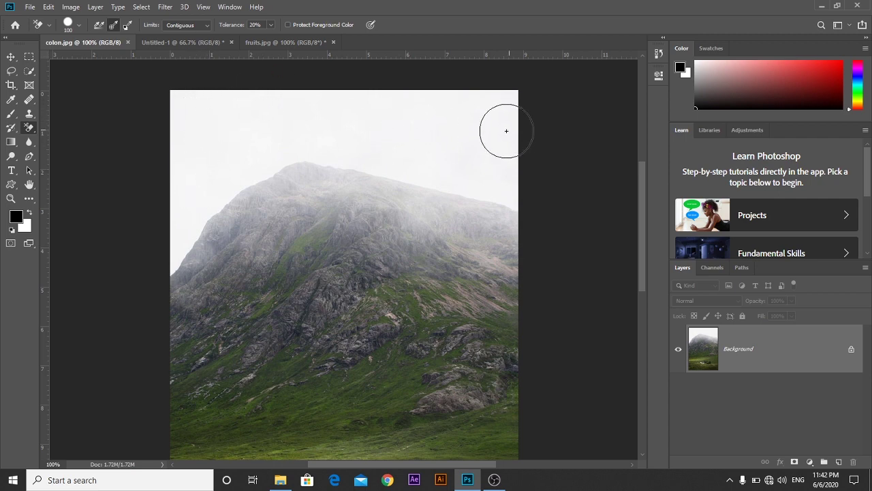
{"action": "left_click", "coordinate": [195, 185]}
{"action": "mouse_move", "coordinate": [195, 186]}
{"action": "left_mouse_down"}
{"action": "mouse_move", "coordinate": [176, 246]}
{"action": "mouse_move", "coordinate": [192, 204]}
{"action": "mouse_move", "coordinate": [235, 176]}
{"action": "mouse_move", "coordinate": [206, 206]}
{"action": "mouse_move", "coordinate": [191, 153]}
{"action": "mouse_move", "coordinate": [221, 125]}
{"action": "mouse_move", "coordinate": [313, 113]}
{"action": "mouse_move", "coordinate": [195, 112]}
{"action": "mouse_move", "coordinate": [372, 105]}
{"action": "mouse_move", "coordinate": [393, 137]}
{"action": "mouse_move", "coordinate": [292, 139]}
{"action": "mouse_move", "coordinate": [222, 163]}
{"action": "mouse_move", "coordinate": [201, 201]}
{"action": "mouse_move", "coordinate": [211, 236]}
{"action": "mouse_move", "coordinate": [203, 229]}
{"action": "mouse_move", "coordinate": [222, 249]}
{"action": "mouse_move", "coordinate": [204, 234]}
{"action": "mouse_move", "coordinate": [205, 186]}
{"action": "mouse_move", "coordinate": [259, 168]}
{"action": "left_mouse_up"}
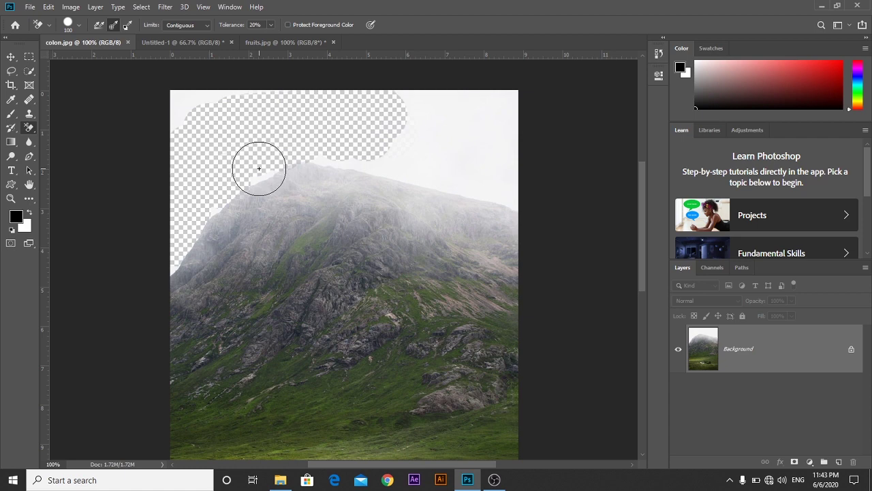
{"action": "mouse_move", "coordinate": [259, 167]}
{"action": "left_mouse_down"}
{"action": "mouse_move", "coordinate": [319, 126]}
{"action": "mouse_move", "coordinate": [178, 107]}
{"action": "mouse_move", "coordinate": [246, 97]}
{"action": "mouse_move", "coordinate": [381, 122]}
{"action": "mouse_move", "coordinate": [474, 112]}
{"action": "mouse_move", "coordinate": [489, 119]}
{"action": "mouse_move", "coordinate": [360, 134]}
{"action": "mouse_move", "coordinate": [511, 173]}
{"action": "mouse_move", "coordinate": [394, 170]}
{"action": "mouse_move", "coordinate": [422, 201]}
{"action": "mouse_move", "coordinate": [501, 218]}
{"action": "mouse_move", "coordinate": [332, 172]}
{"action": "mouse_move", "coordinate": [270, 171]}
{"action": "mouse_move", "coordinate": [231, 195]}
{"action": "left_mouse_up"}
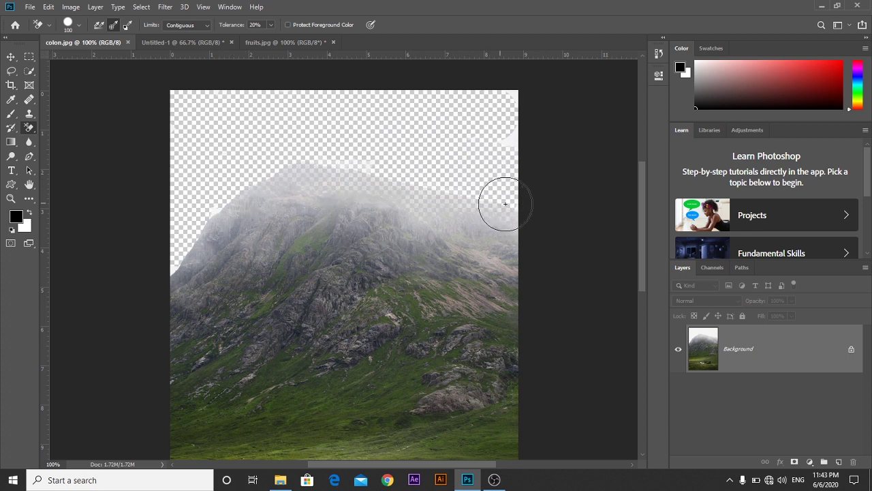
{"action": "left_click_drag", "start_coordinate": [513, 187], "coordinate": [514, 103]}
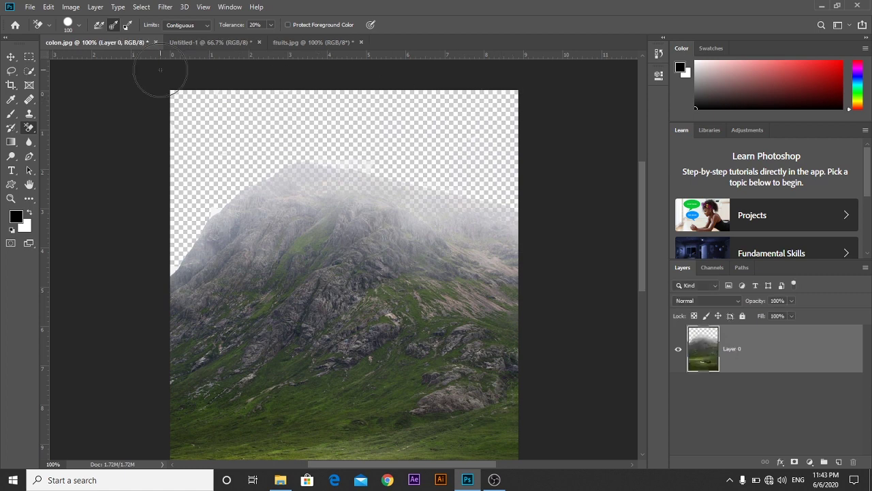
Undo the background erasing and remove the sky and misty mountain top with the Magic Eraser Tool
{"action": "right_click", "coordinate": [27, 130]}
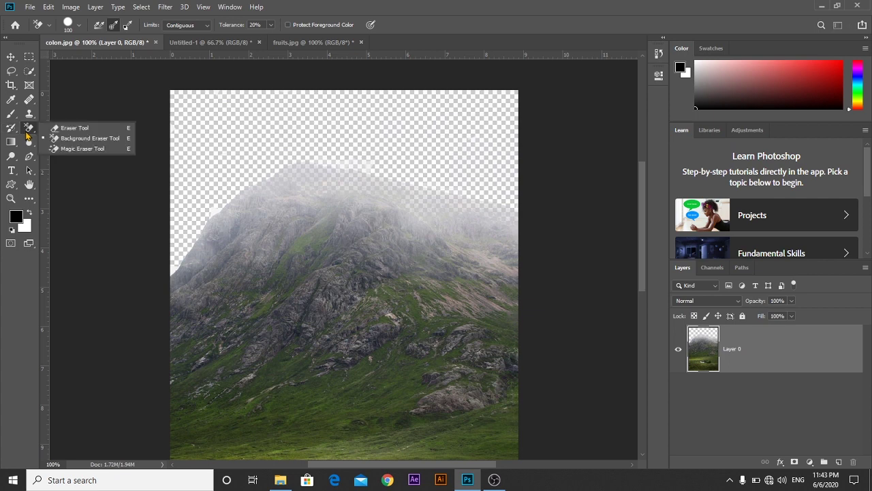
{"action": "left_click", "coordinate": [58, 150]}
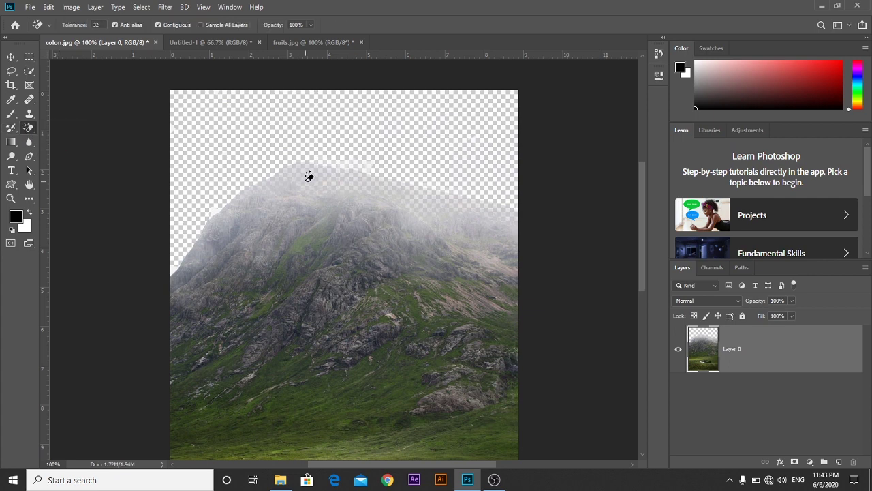
{"action": "key", "text": "ctrl+z"}
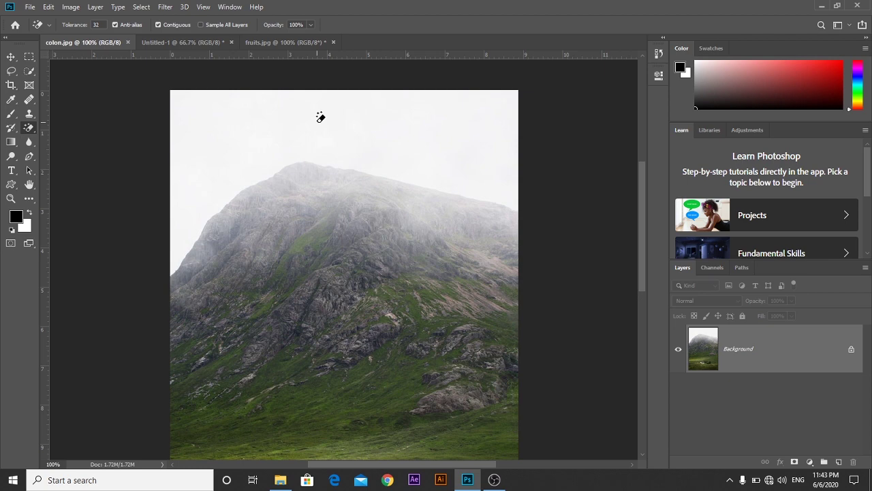
{"action": "left_click", "coordinate": [237, 133]}
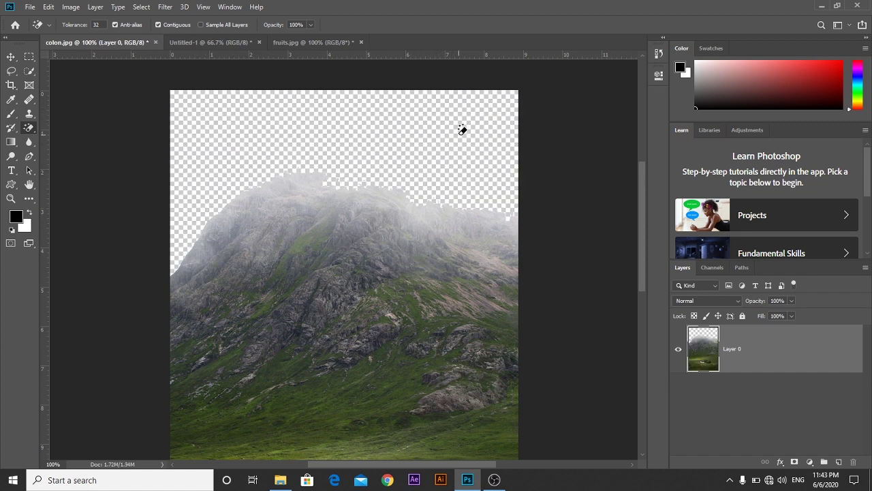
{"action": "left_click", "coordinate": [306, 181]}
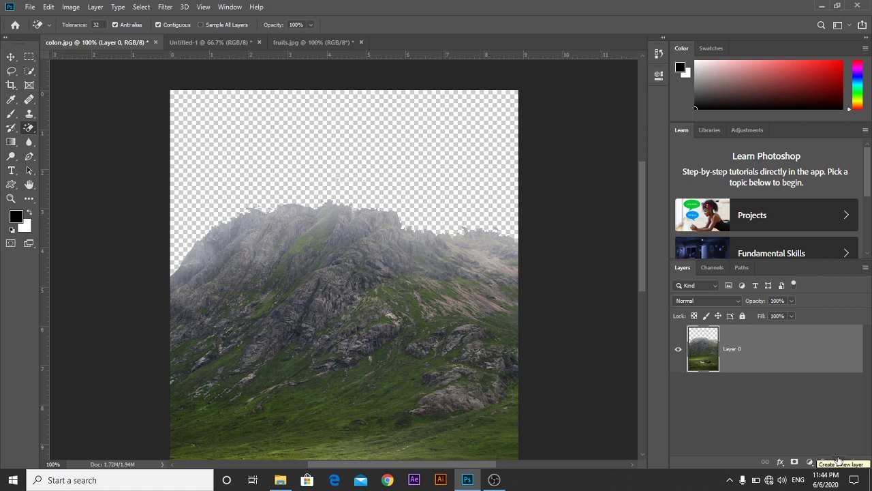
Add a new layer beneath the mountain layer and fill it with a muted pink foreground color
{"action": "left_click", "coordinate": [839, 462]}
{"action": "left_click_drag", "start_coordinate": [787, 361], "coordinate": [806, 425]}
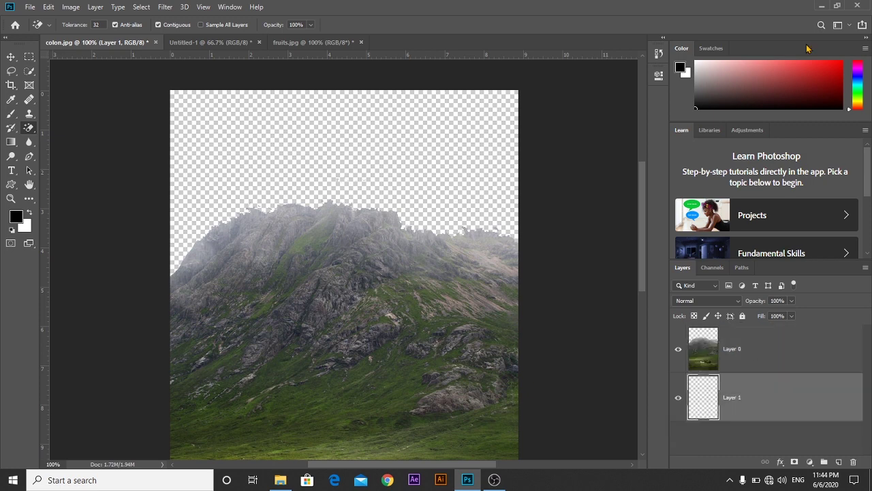
{"action": "left_click_drag", "start_coordinate": [777, 69], "coordinate": [751, 70]}
{"action": "key", "text": "alt+BackSpace"}
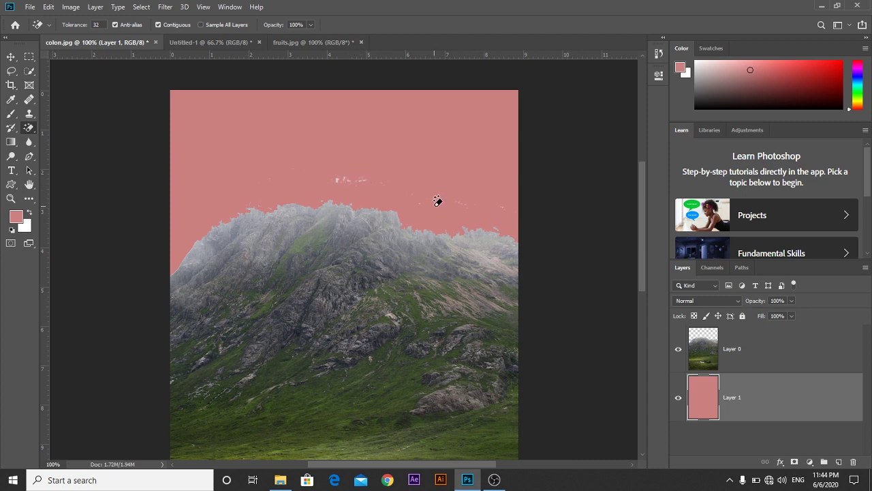
Erase the leftover sky specks above the ridge on the mountain layer using the Eraser Tool at 100% flow
{"action": "left_click", "coordinate": [712, 355]}
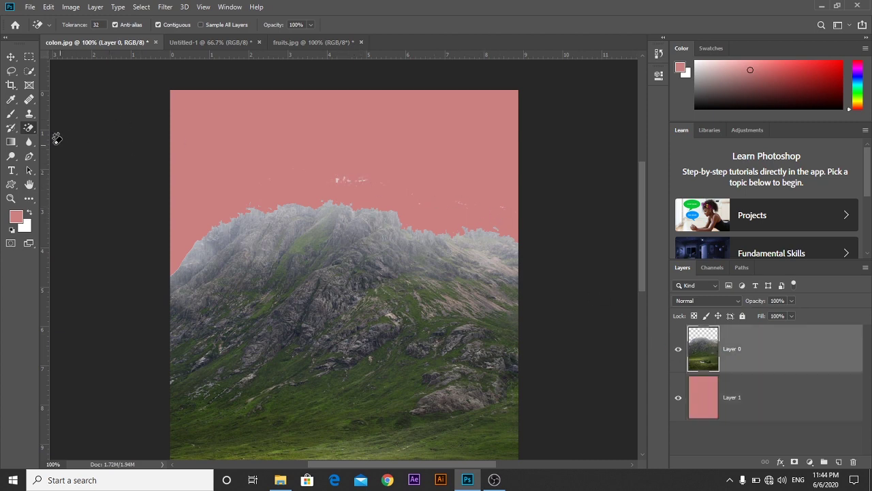
{"action": "right_click", "coordinate": [30, 130]}
{"action": "left_click", "coordinate": [65, 128]}
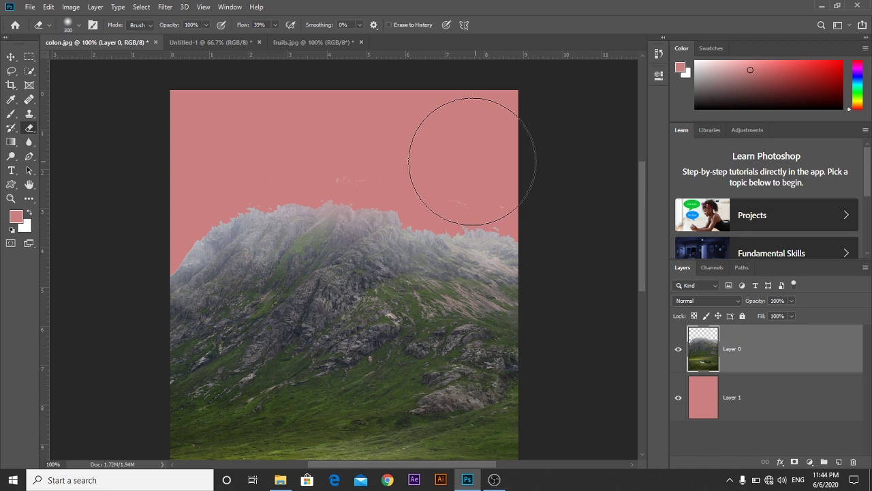
{"action": "left_click_drag", "start_coordinate": [239, 26], "coordinate": [384, 38]}
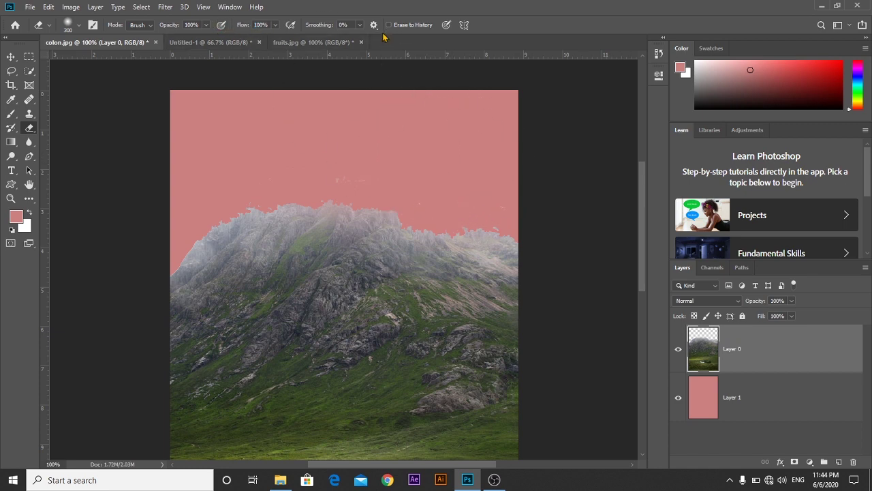
{"action": "mouse_move", "coordinate": [436, 156]}
{"action": "left_mouse_down"}
{"action": "mouse_move", "coordinate": [314, 142]}
{"action": "mouse_move", "coordinate": [528, 151]}
{"action": "mouse_move", "coordinate": [465, 145]}
{"action": "left_mouse_up"}
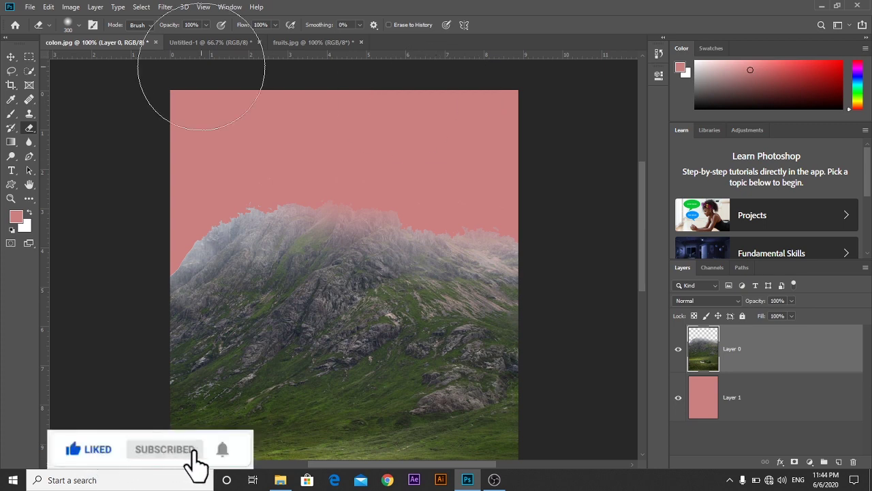
Draw a closed, straight-sided path with seven anchor points on the blank Untitled-1 canvas using the Pen Tool
{"action": "left_click", "coordinate": [286, 42]}
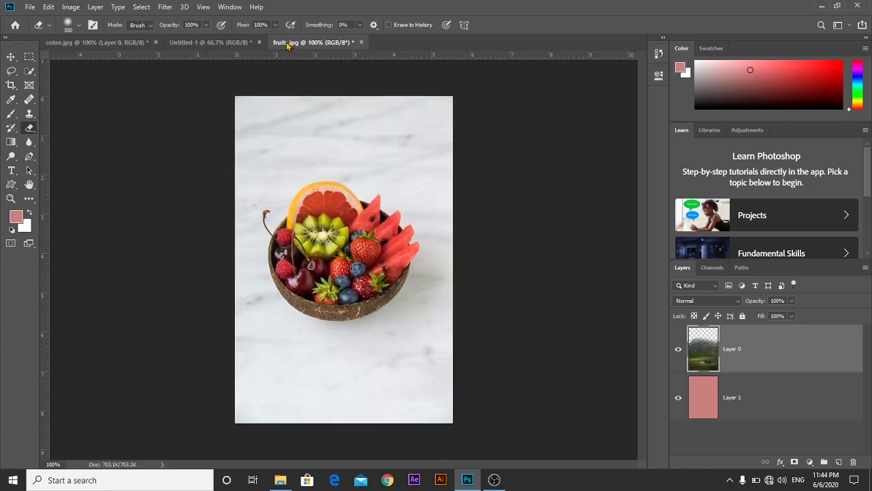
{"action": "left_click", "coordinate": [238, 43]}
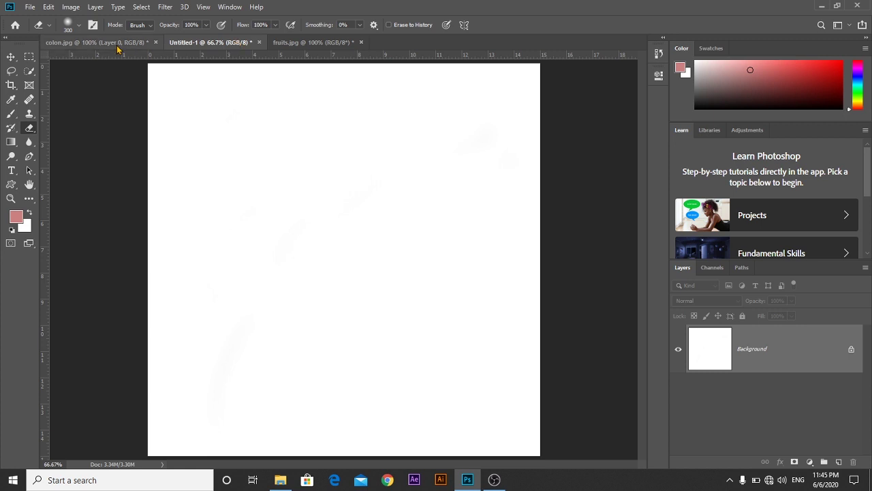
{"action": "left_click", "coordinate": [30, 158]}
{"action": "right_click", "coordinate": [33, 162]}
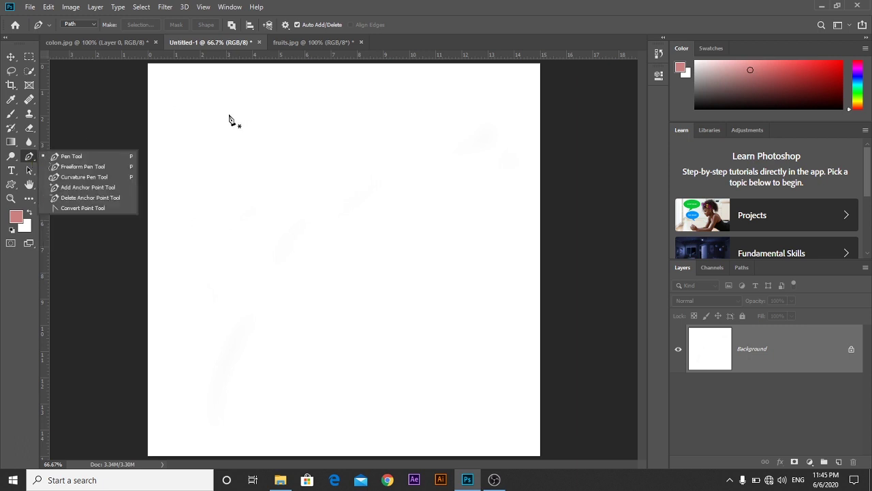
{"action": "left_click", "coordinate": [225, 152]}
{"action": "left_click", "coordinate": [380, 139]}
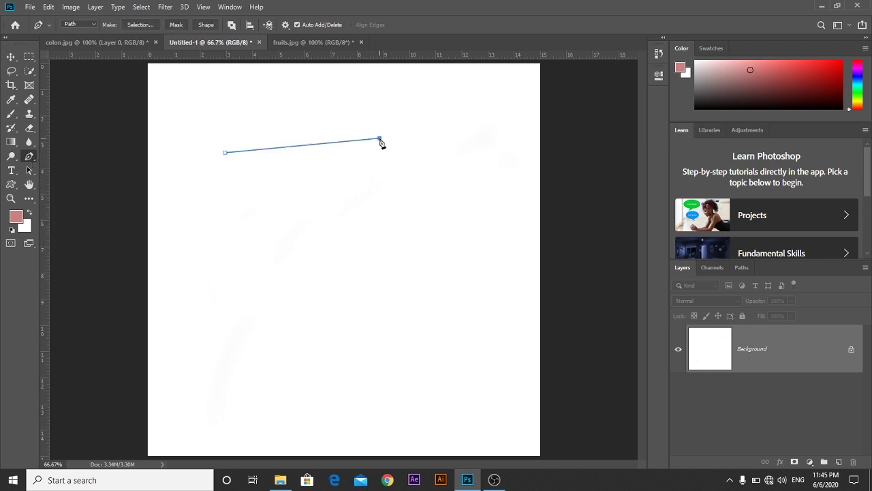
{"action": "left_click", "coordinate": [409, 202]}
{"action": "left_click", "coordinate": [317, 286]}
{"action": "left_click", "coordinate": [234, 285]}
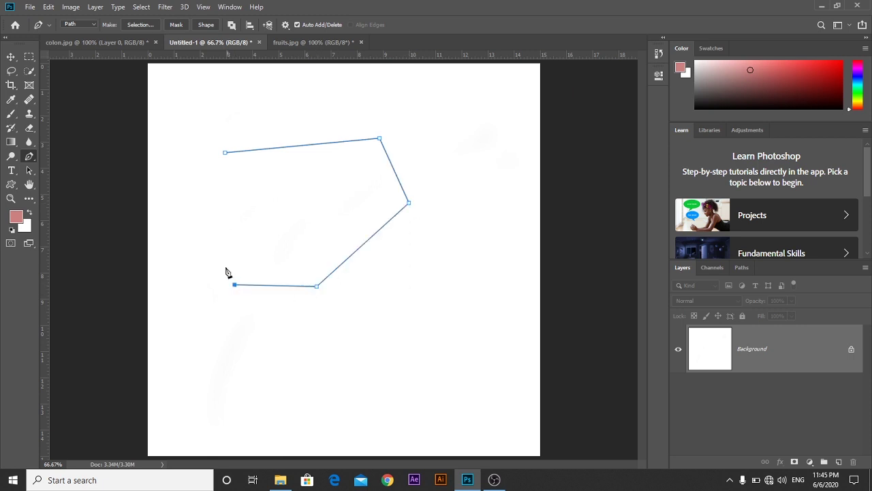
{"action": "left_click", "coordinate": [220, 233]}
{"action": "left_click", "coordinate": [219, 196]}
{"action": "left_click", "coordinate": [224, 152]}
Delete the closed pen path from the Untitled-1 canvas
{"action": "key", "text": "BackSpace"}
{"action": "key", "text": "BackSpace"}
{"action": "key", "text": "BackSpace"}
{"action": "key", "text": "BackSpace"}
{"action": "key", "text": "BackSpace"}
{"action": "key", "text": "BackSpace"}
{"action": "key", "text": "BackSpace"}
{"action": "key", "text": "BackSpace"}
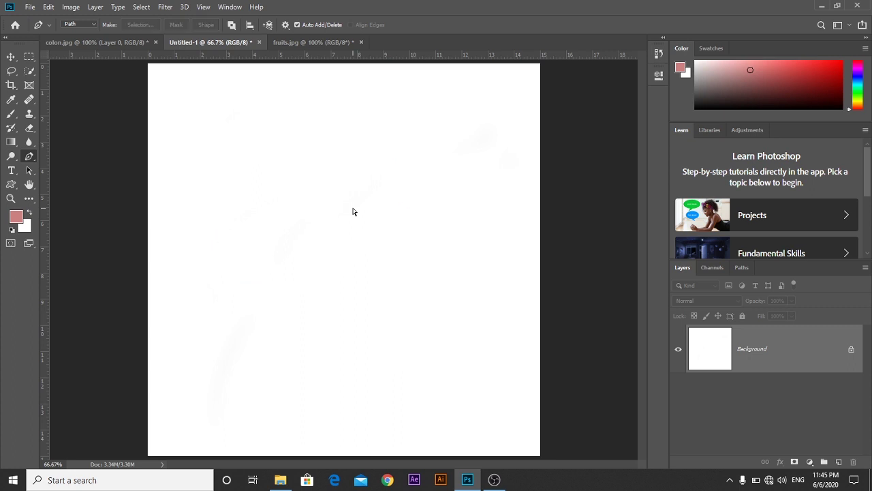
Draw a closed, filled five-point shape about 492 px by 276 px with the Pen Tool in Shape mode
{"action": "left_click", "coordinate": [92, 25]}
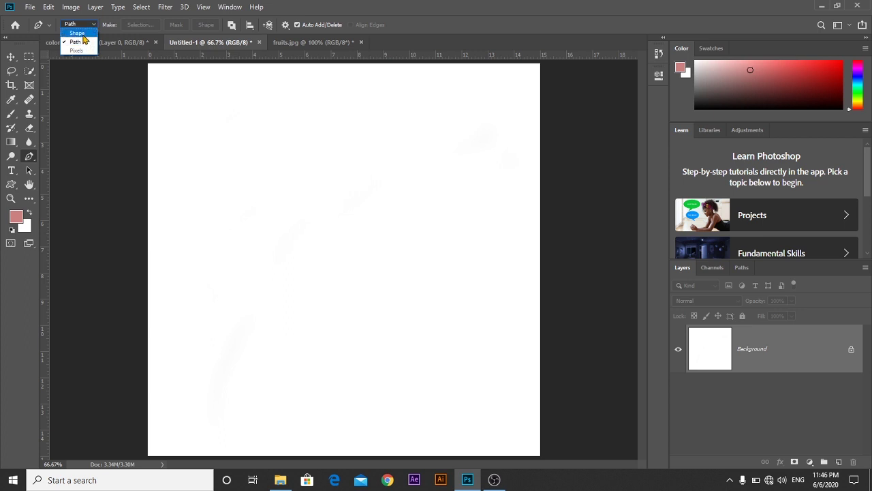
{"action": "left_click", "coordinate": [80, 33]}
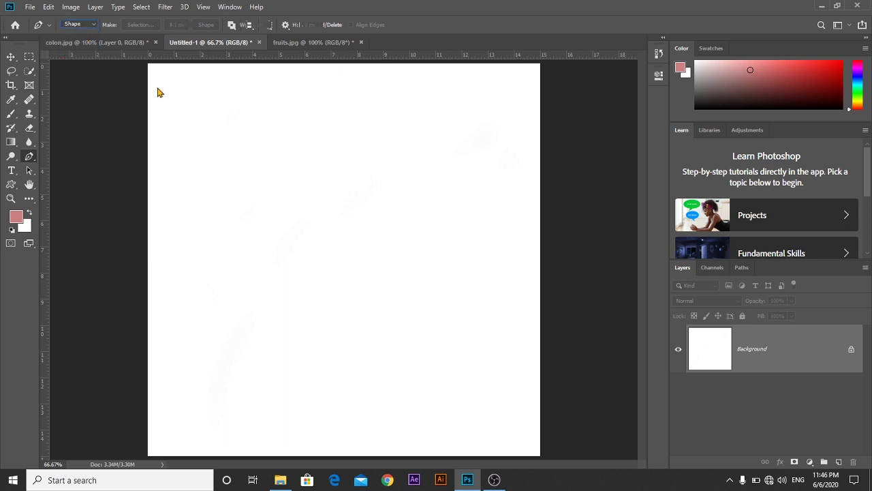
{"action": "left_click", "coordinate": [246, 128]}
{"action": "left_click", "coordinate": [422, 147]}
{"action": "left_click", "coordinate": [421, 213]}
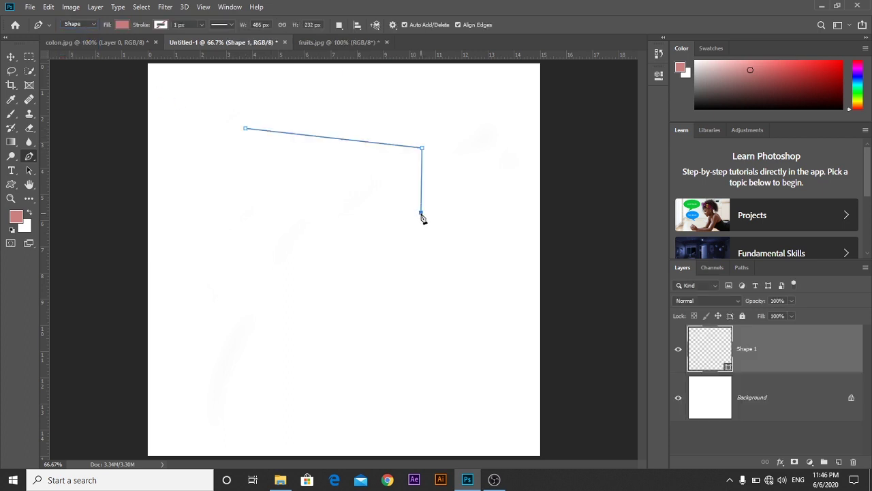
{"action": "left_click", "coordinate": [259, 229]}
{"action": "left_click", "coordinate": [243, 193]}
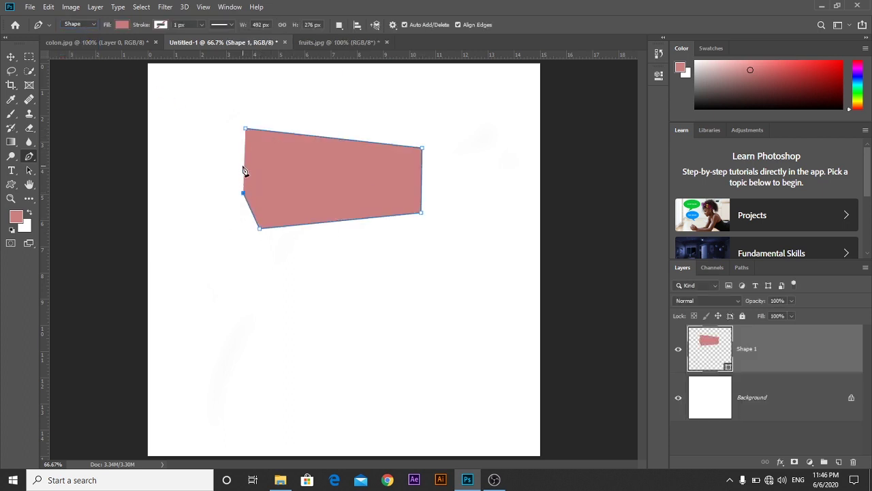
{"action": "left_click", "coordinate": [247, 130]}
Undo the filled pen shape until its layer is gone and only the Background layer remains
{"action": "key", "text": "ctrl+z"}
{"action": "key", "text": "ctrl+z"}
{"action": "key", "text": "ctrl+z"}
{"action": "key", "text": "ctrl+z"}
{"action": "key", "text": "ctrl+z"}
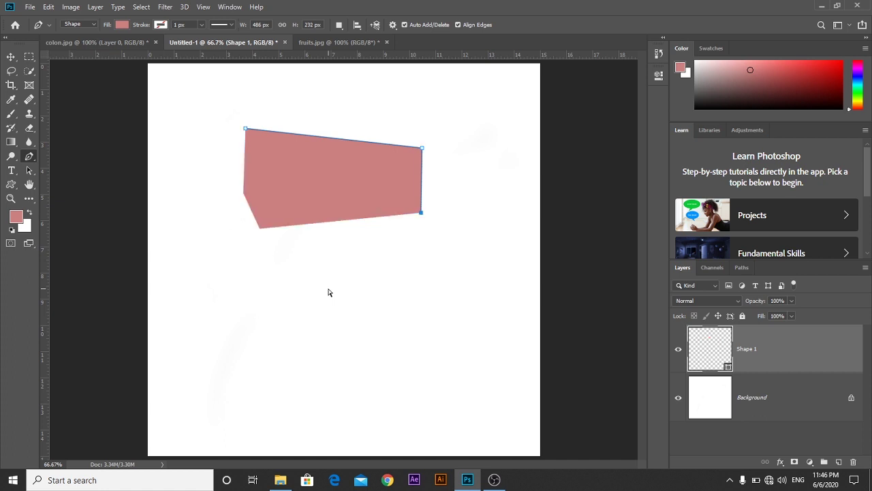
Draw a closed, straight-sided path with six anchor points using the Pen Tool in Path mode
{"action": "left_click", "coordinate": [80, 25]}
{"action": "left_click", "coordinate": [76, 41]}
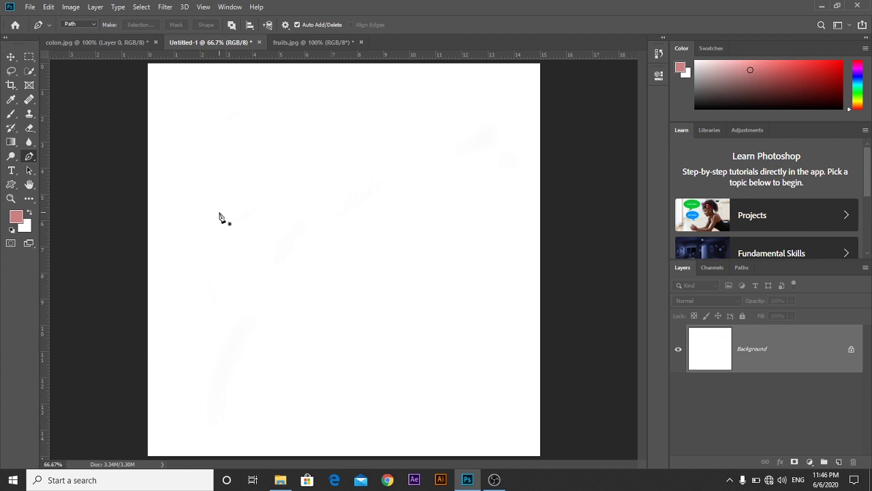
{"action": "left_click", "coordinate": [274, 165]}
{"action": "left_click", "coordinate": [370, 160]}
{"action": "left_click", "coordinate": [381, 263]}
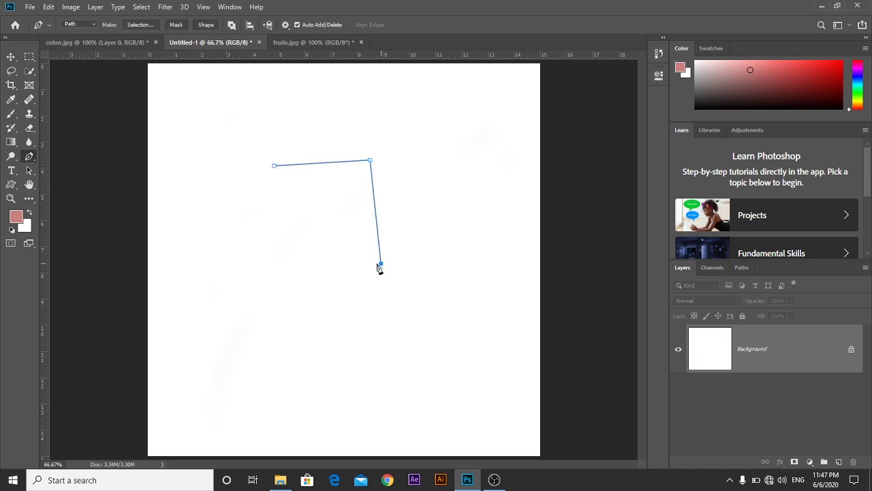
{"action": "left_click", "coordinate": [296, 281]}
{"action": "left_click", "coordinate": [218, 280]}
{"action": "left_click", "coordinate": [210, 217]}
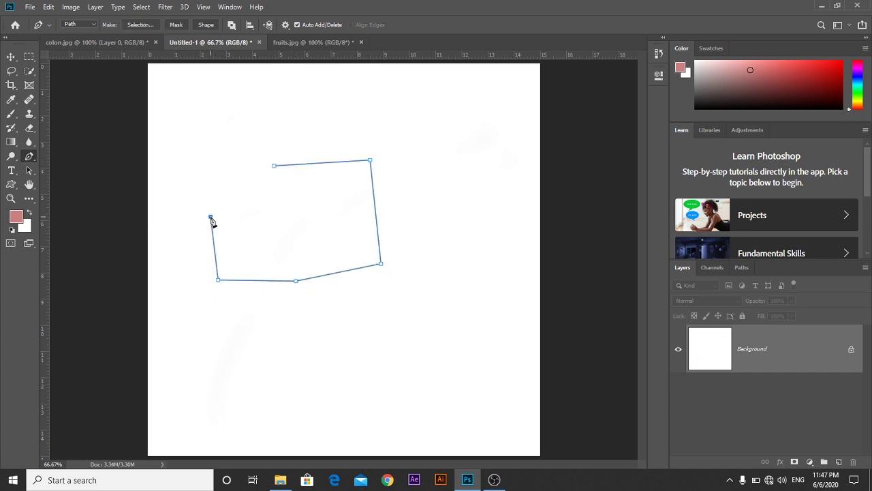
{"action": "left_click", "coordinate": [274, 166]}
Convert the closed six-point path into a new anti-aliased selection with a 0-pixel feather radius, and deselect it
{"action": "right_click", "coordinate": [329, 204]}
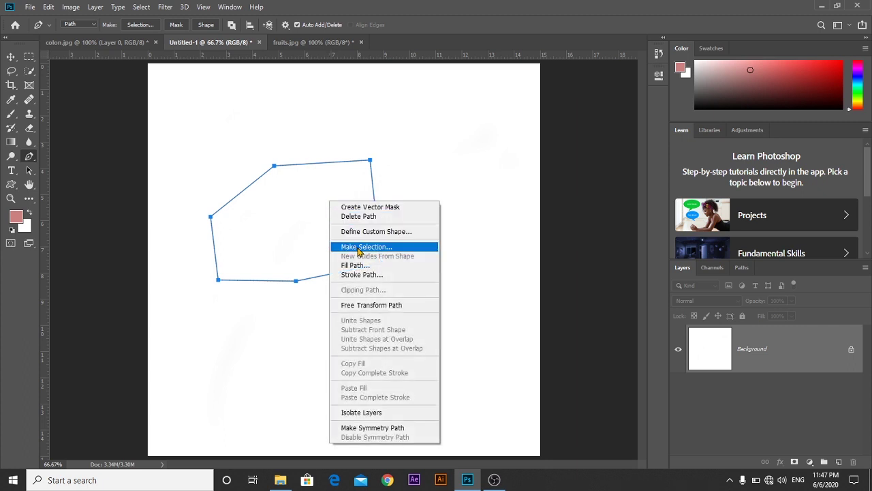
{"action": "left_click", "coordinate": [146, 25]}
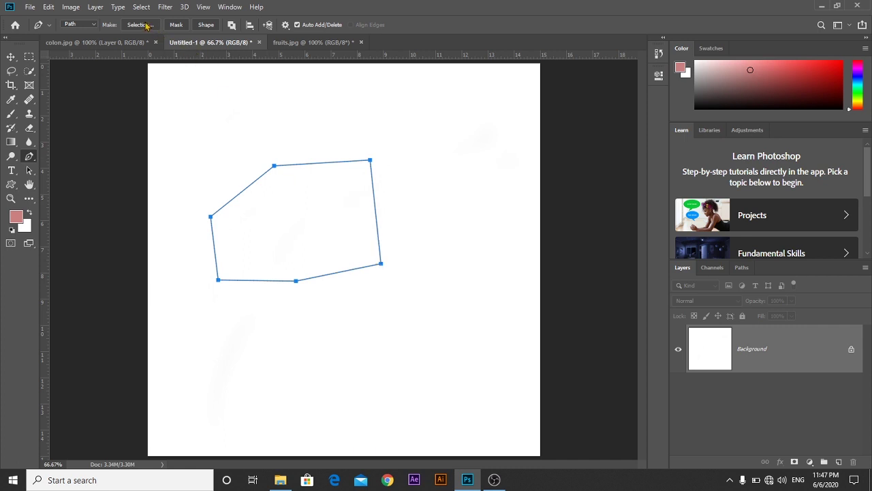
{"action": "left_click", "coordinate": [146, 25]}
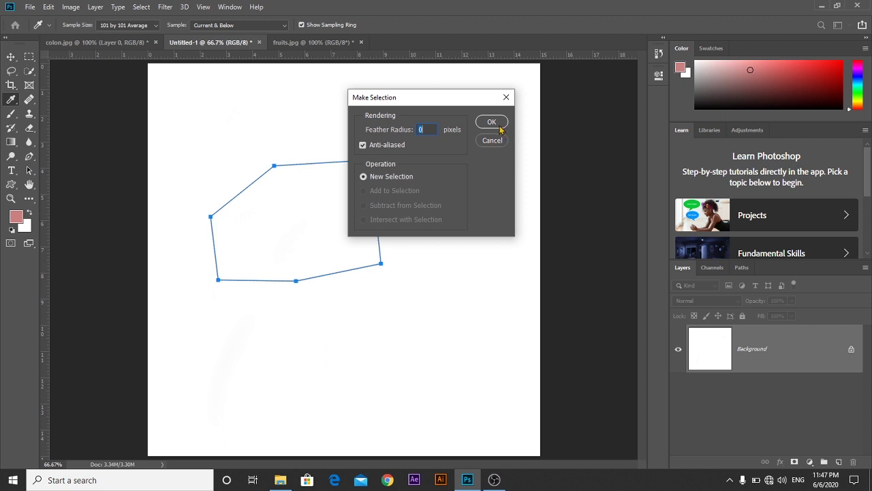
{"action": "left_click", "coordinate": [492, 123]}
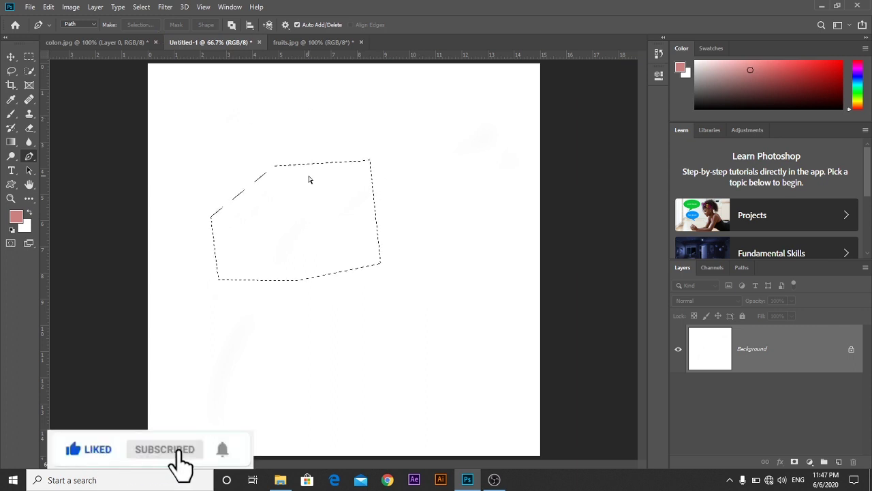
{"action": "key", "text": "ctrl+d"}
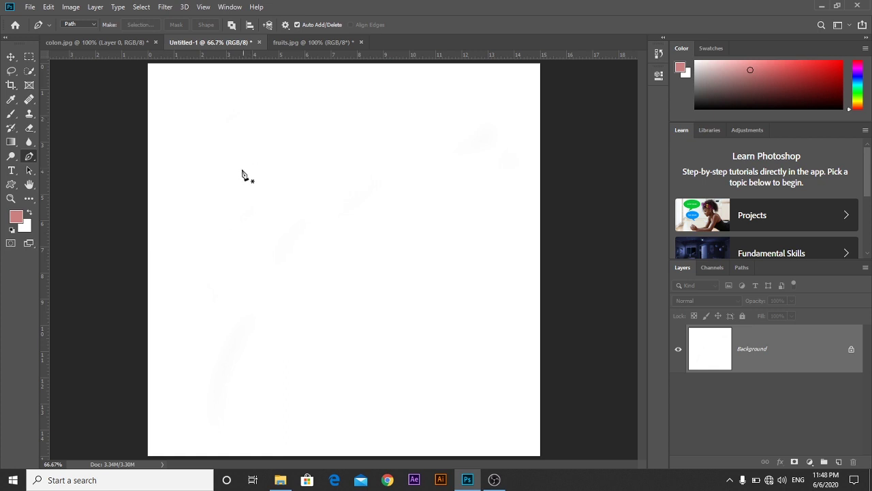
Draw a curved two-point path segment with long direction handles on its second anchor point, and undo it
{"action": "left_click", "coordinate": [199, 190]}
{"action": "left_click", "coordinate": [314, 180]}
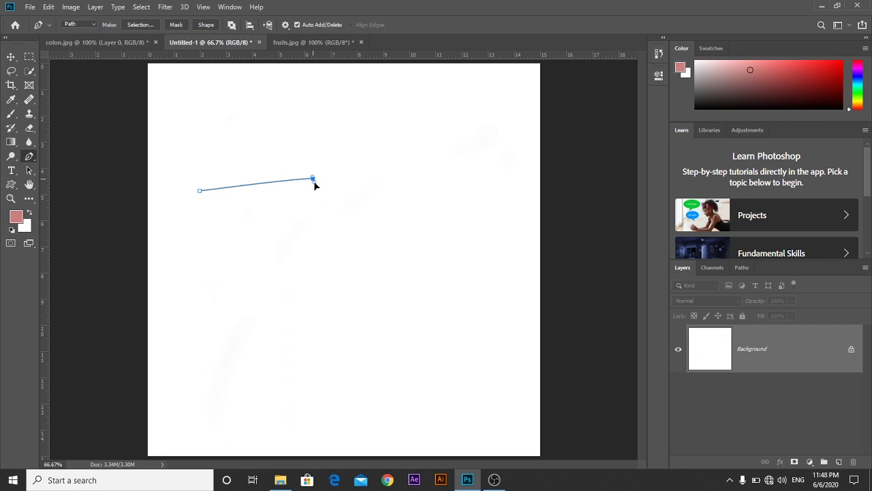
{"action": "left_click_drag", "start_coordinate": [313, 181], "coordinate": [485, 203]}
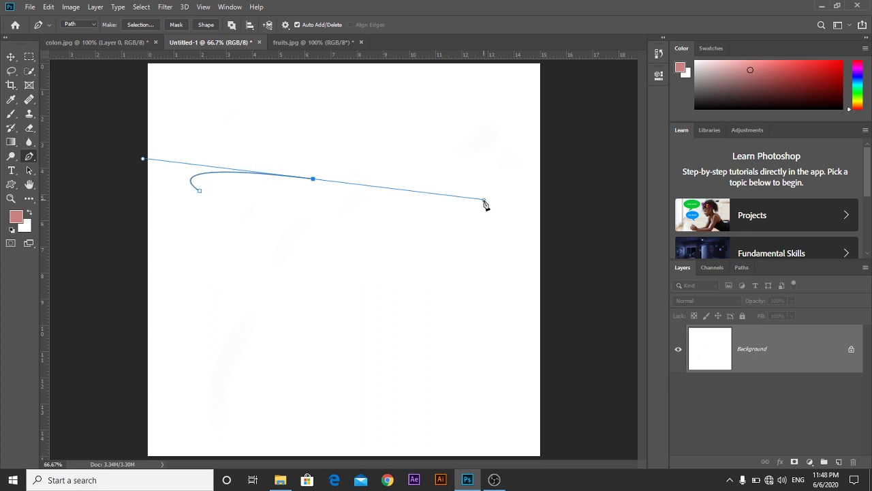
{"action": "key", "text": "ctrl+z"}
{"action": "key", "text": "ctrl+z"}
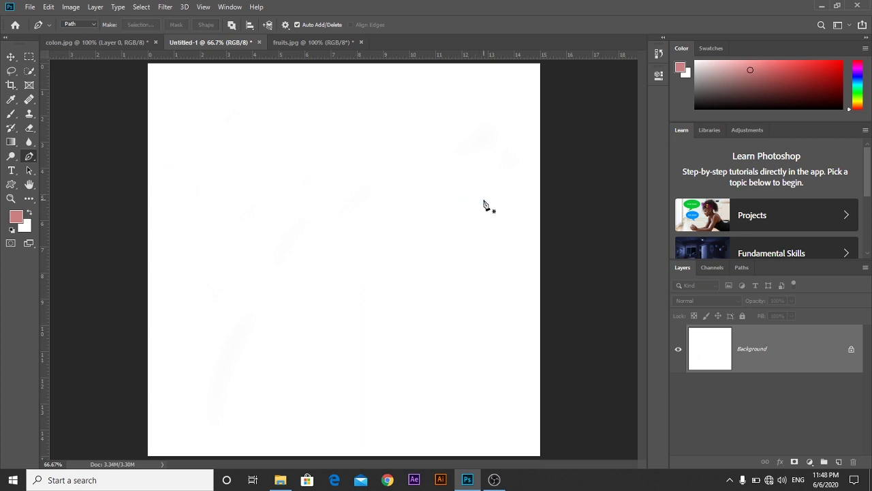
Draw a closed, irregular freehand outline on the left half of the canvas with the Freeform Pen Tool, and undo it
{"action": "right_click", "coordinate": [30, 156]}
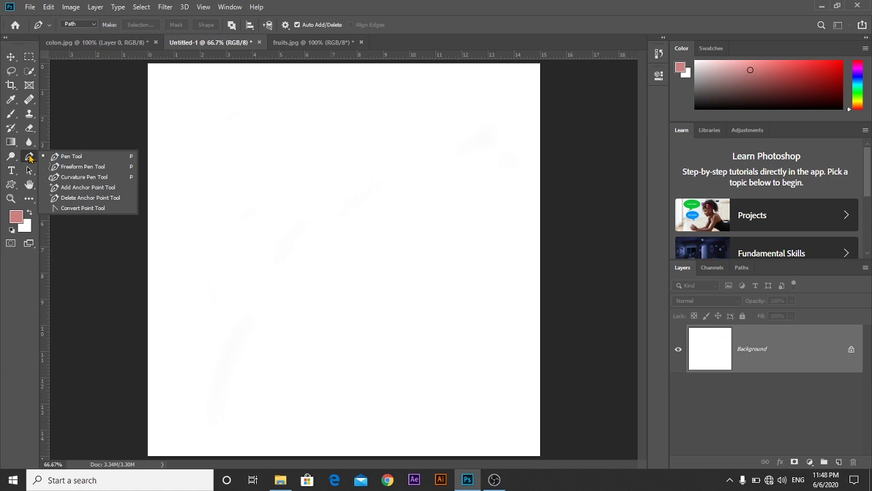
{"action": "left_click", "coordinate": [88, 167]}
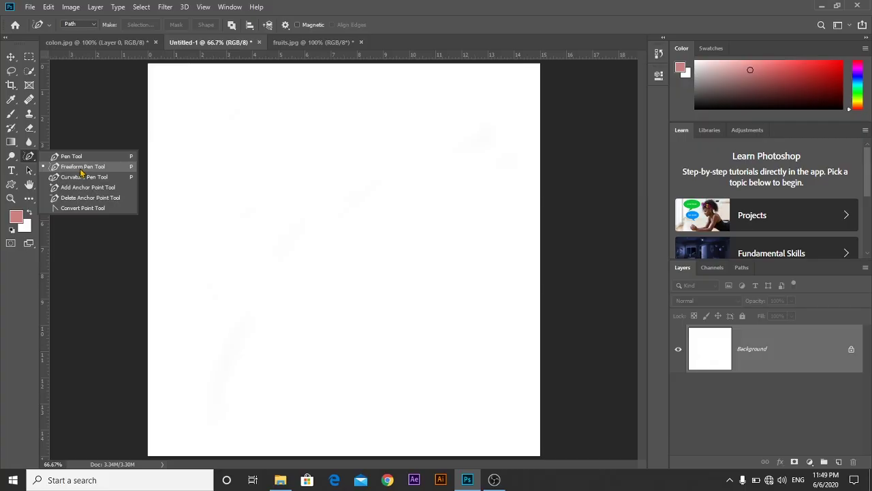
{"action": "left_click", "coordinate": [81, 168]}
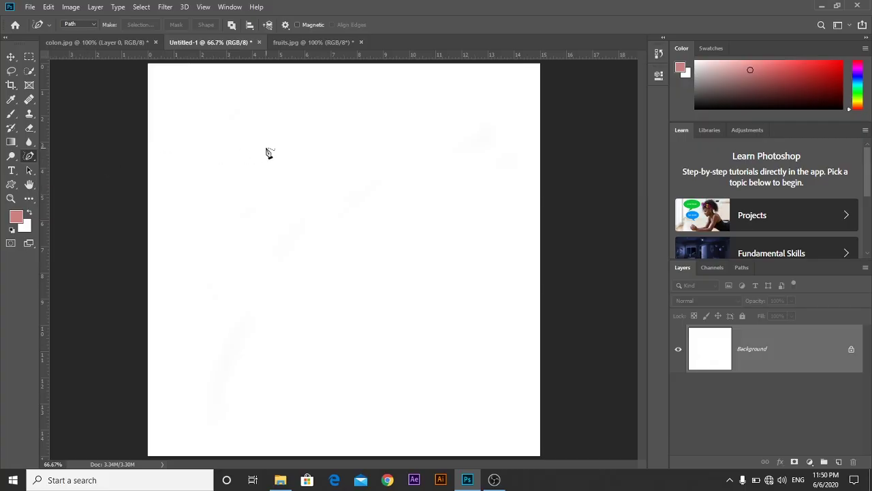
{"action": "mouse_move", "coordinate": [267, 148]}
{"action": "left_mouse_down"}
{"action": "mouse_move", "coordinate": [315, 153]}
{"action": "mouse_move", "coordinate": [356, 173]}
{"action": "mouse_move", "coordinate": [324, 220]}
{"action": "mouse_move", "coordinate": [334, 268]}
{"action": "mouse_move", "coordinate": [270, 341]}
{"action": "mouse_move", "coordinate": [218, 332]}
{"action": "mouse_move", "coordinate": [169, 343]}
{"action": "mouse_move", "coordinate": [157, 304]}
{"action": "mouse_move", "coordinate": [182, 277]}
{"action": "mouse_move", "coordinate": [161, 257]}
{"action": "mouse_move", "coordinate": [196, 238]}
{"action": "mouse_move", "coordinate": [180, 219]}
{"action": "mouse_move", "coordinate": [218, 203]}
{"action": "mouse_move", "coordinate": [195, 188]}
{"action": "mouse_move", "coordinate": [217, 144]}
{"action": "mouse_move", "coordinate": [268, 155]}
{"action": "left_mouse_up"}
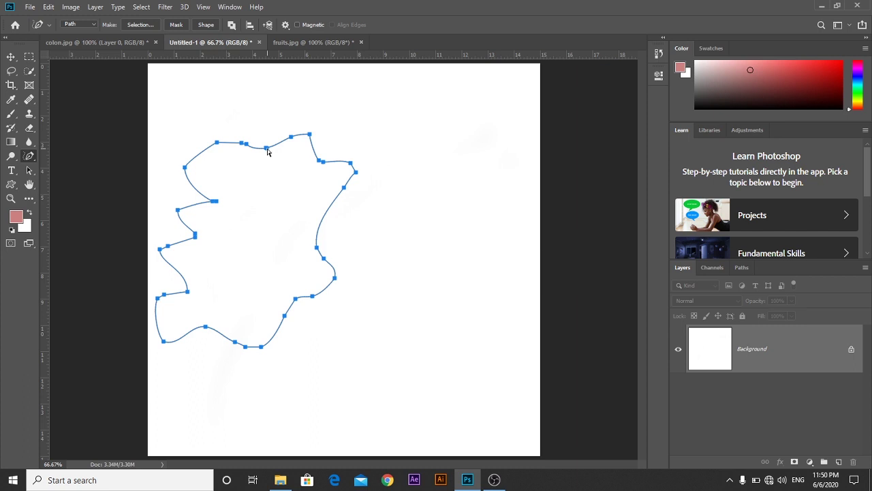
{"action": "key", "text": "ctrl+z"}
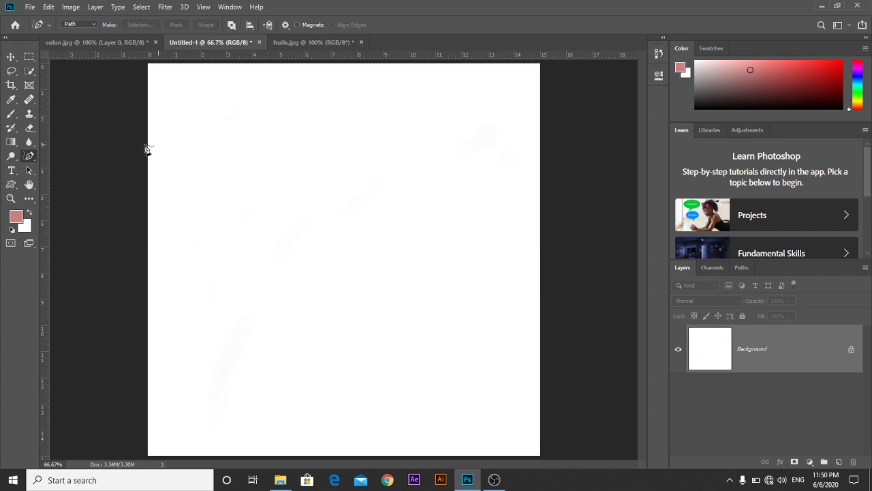
Draw an open, outward-winding spiral path with 14 anchor points across the canvas using the Curvature Pen Tool
{"action": "right_click", "coordinate": [31, 158]}
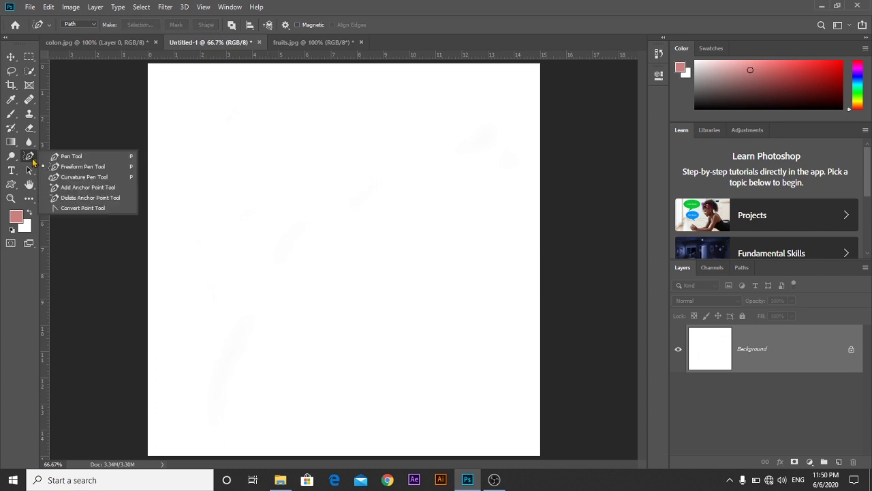
{"action": "left_click", "coordinate": [78, 177]}
{"action": "left_click", "coordinate": [250, 233]}
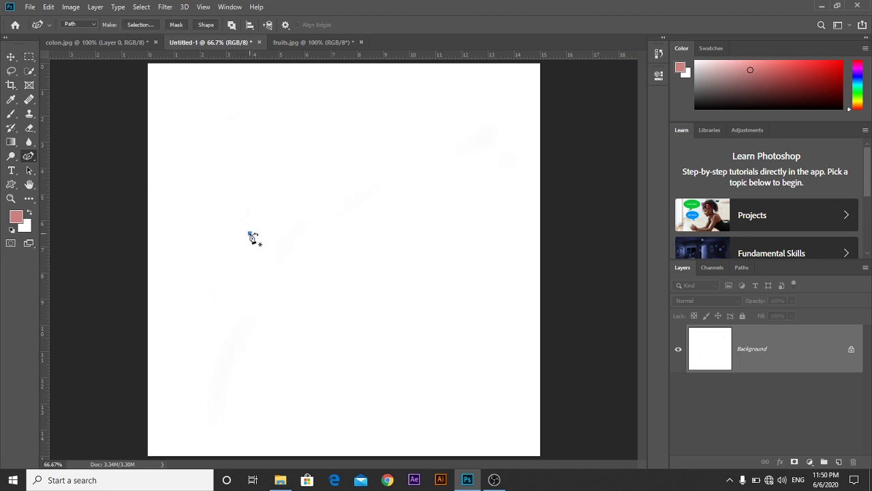
{"action": "left_click", "coordinate": [320, 136]}
{"action": "left_click", "coordinate": [427, 171]}
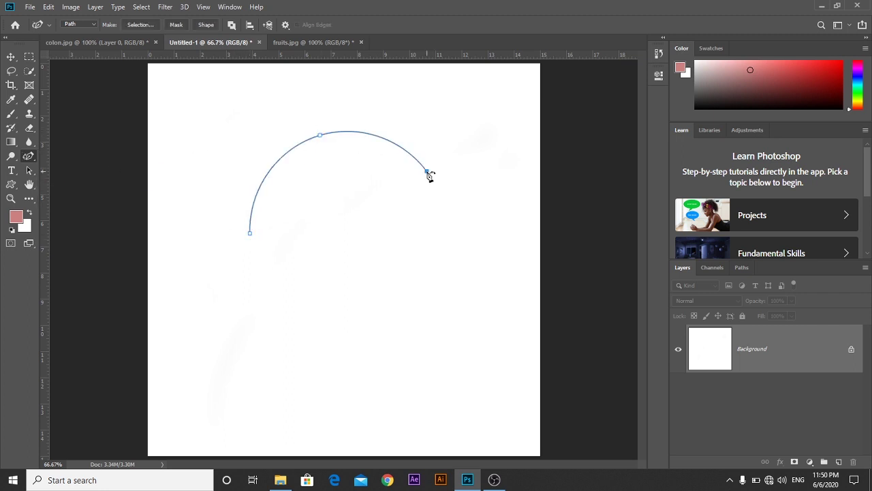
{"action": "left_click", "coordinate": [458, 259]}
{"action": "left_click", "coordinate": [335, 312]}
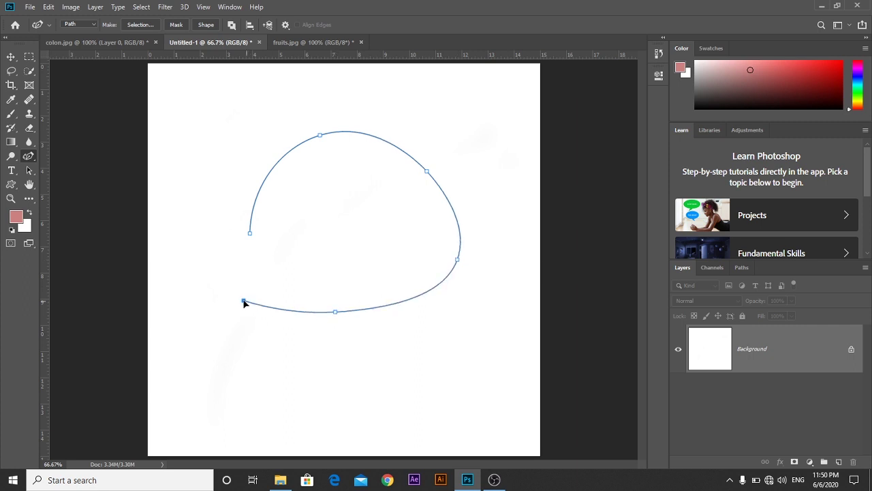
{"action": "left_click", "coordinate": [243, 301]}
{"action": "left_click", "coordinate": [207, 234]}
{"action": "left_click", "coordinate": [205, 178]}
{"action": "left_click", "coordinate": [278, 114]}
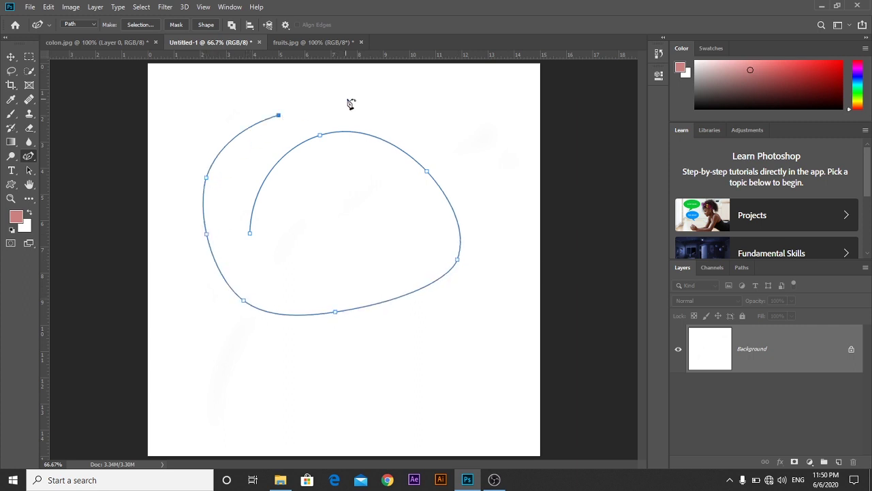
{"action": "left_click", "coordinate": [354, 97]}
{"action": "left_click", "coordinate": [442, 156]}
{"action": "left_click", "coordinate": [526, 314]}
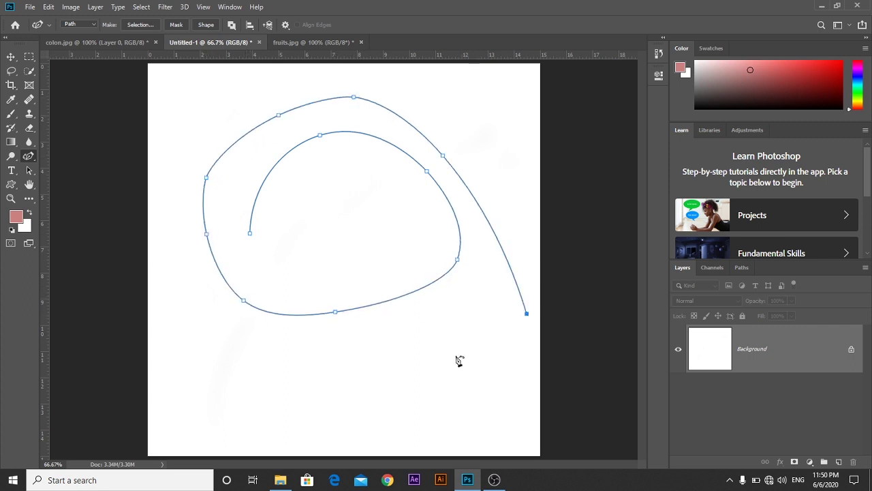
{"action": "left_click", "coordinate": [441, 365]}
{"action": "left_click", "coordinate": [283, 384]}
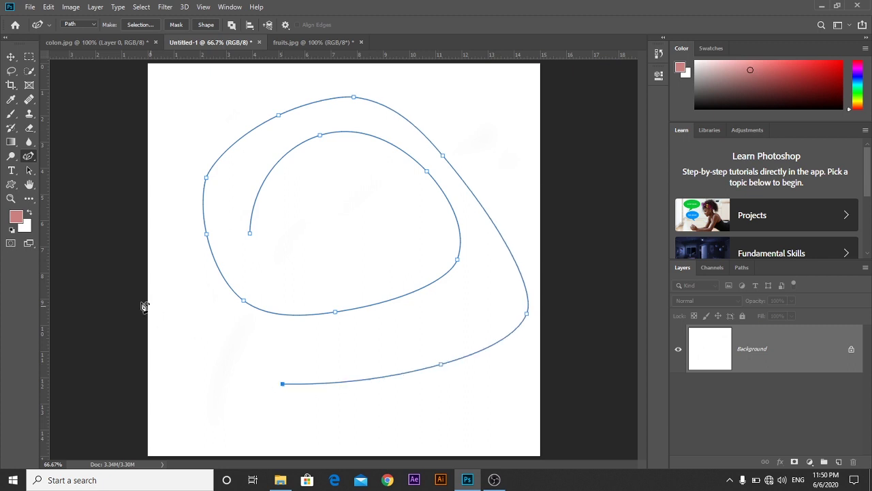
Add an anchor point on the upper-left part of the spiral's outer curve with the Add Anchor Point Tool
{"action": "right_click", "coordinate": [31, 159]}
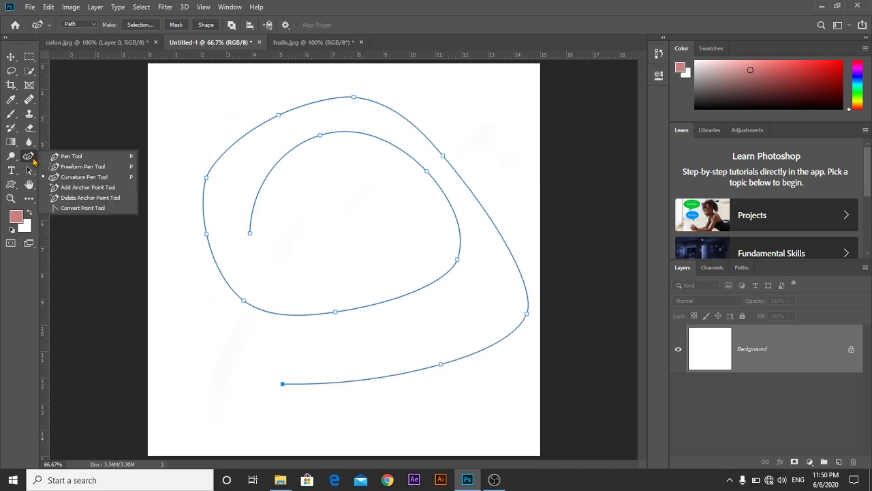
{"action": "left_click", "coordinate": [75, 188]}
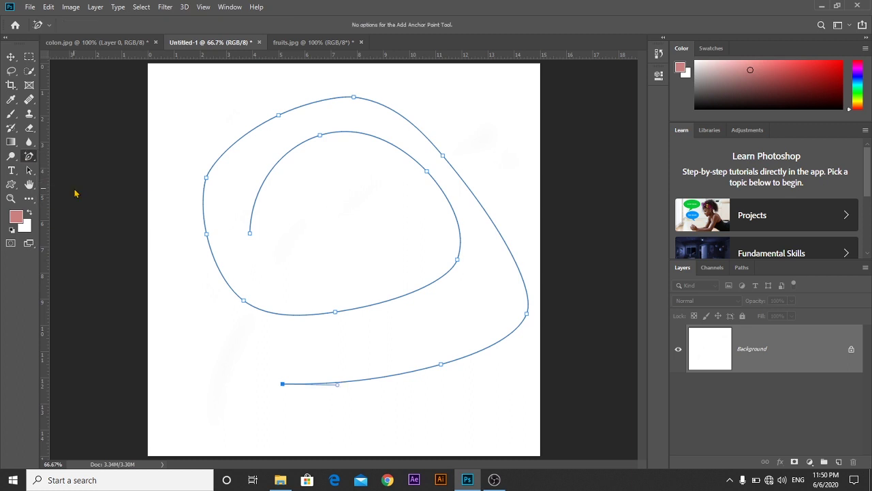
{"action": "left_click", "coordinate": [232, 145]}
Pull new direction handles from the added upper-left anchor point with the Convert Point Tool to bend the outer curve inward
{"action": "right_click", "coordinate": [29, 157]}
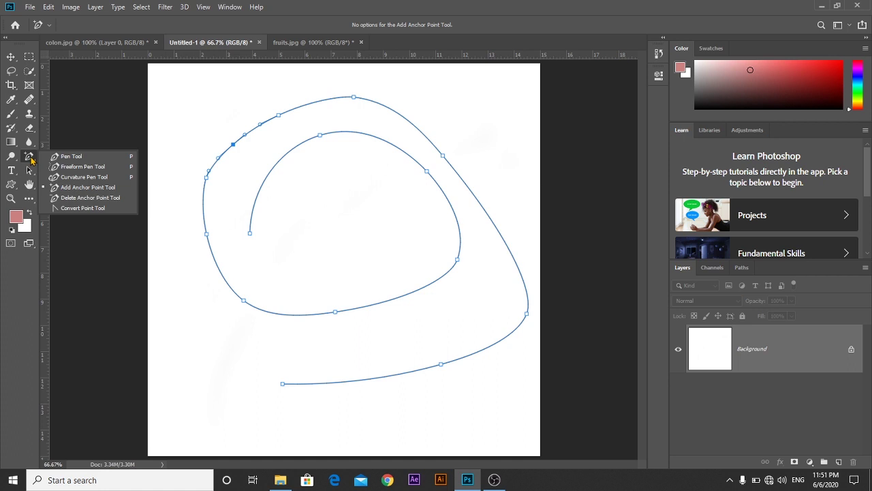
{"action": "left_click", "coordinate": [82, 208]}
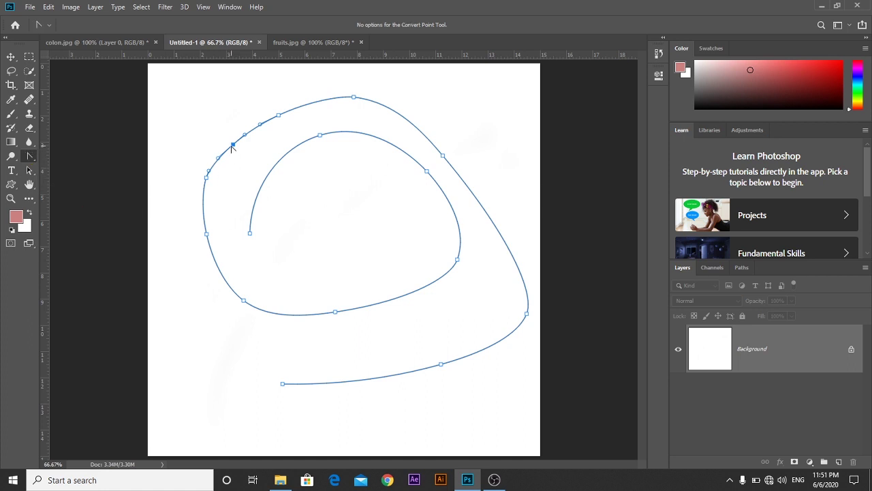
{"action": "left_click_drag", "start_coordinate": [232, 146], "coordinate": [265, 152]}
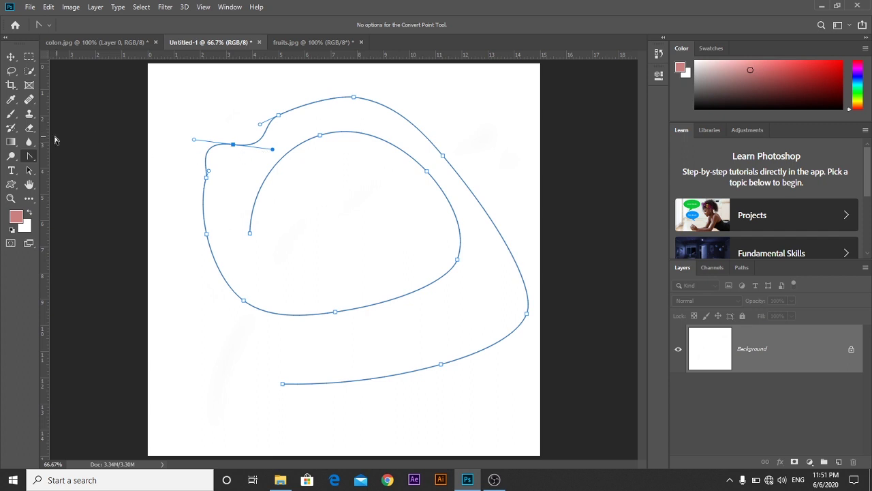
Remove the added anchor point on the upper-left part of the spiral's outer curve with the Delete Anchor Point Tool
{"action": "right_click", "coordinate": [32, 158]}
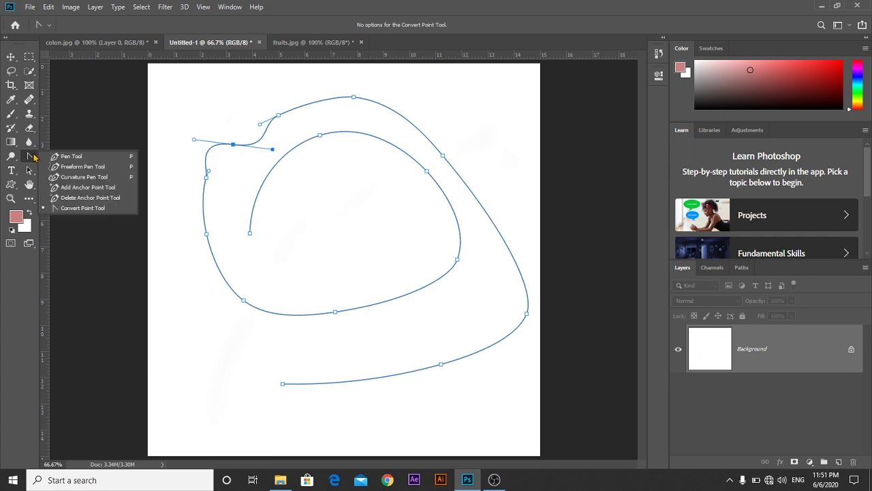
{"action": "left_click", "coordinate": [67, 198]}
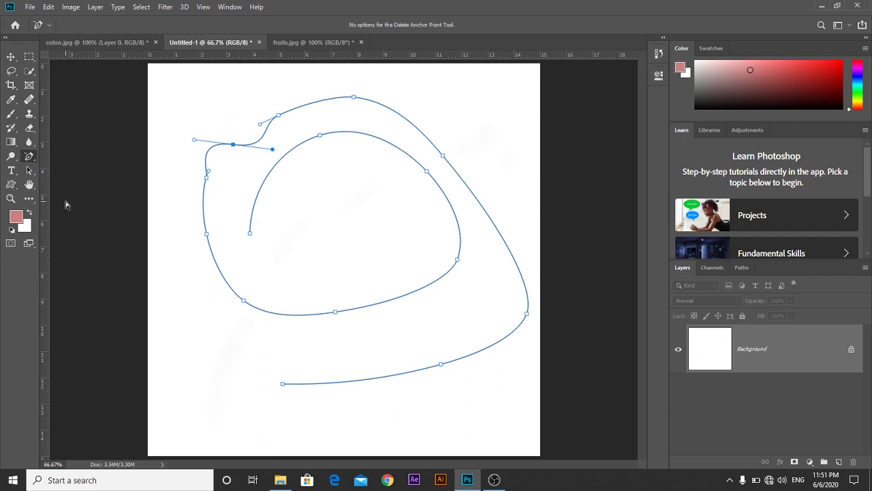
{"action": "left_click", "coordinate": [234, 146]}
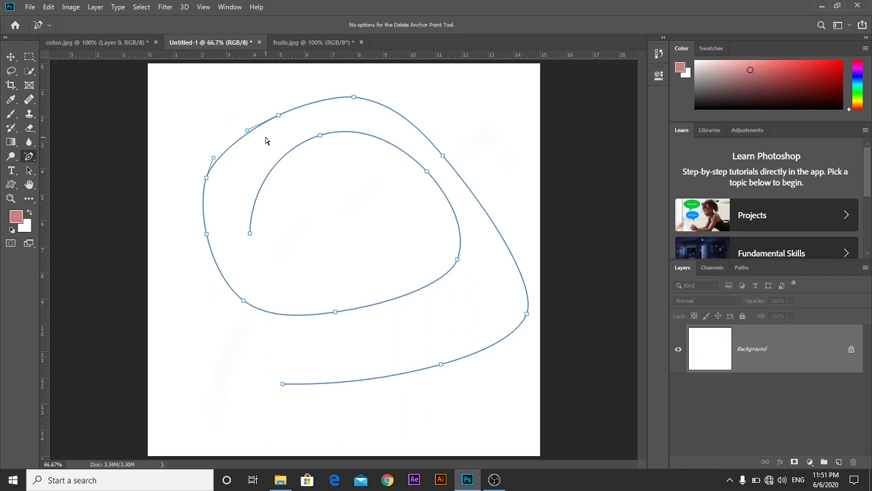
In fruits.jpg, trace the coconut bowl's outer edge from its lower left along the underside to the right rim with a Pen Tool path
{"action": "left_click", "coordinate": [315, 43]}
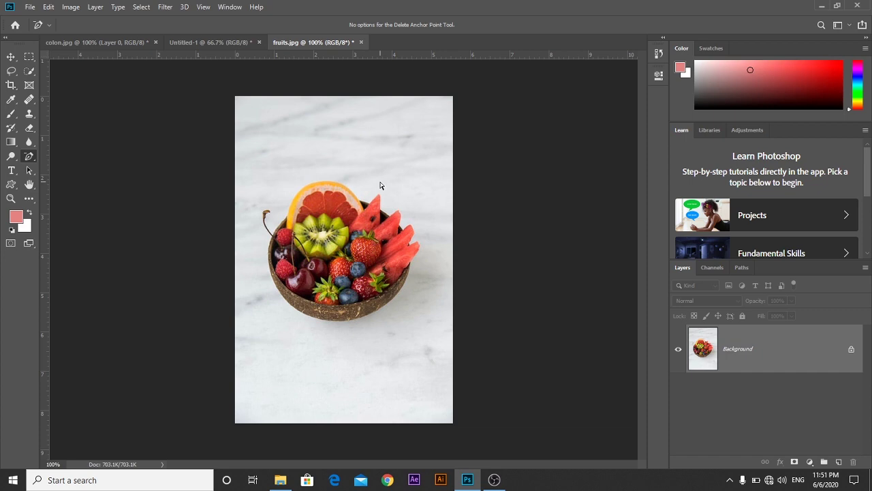
{"action": "key", "text": "ctrl+plus"}
{"action": "key", "text": "ctrl+plus"}
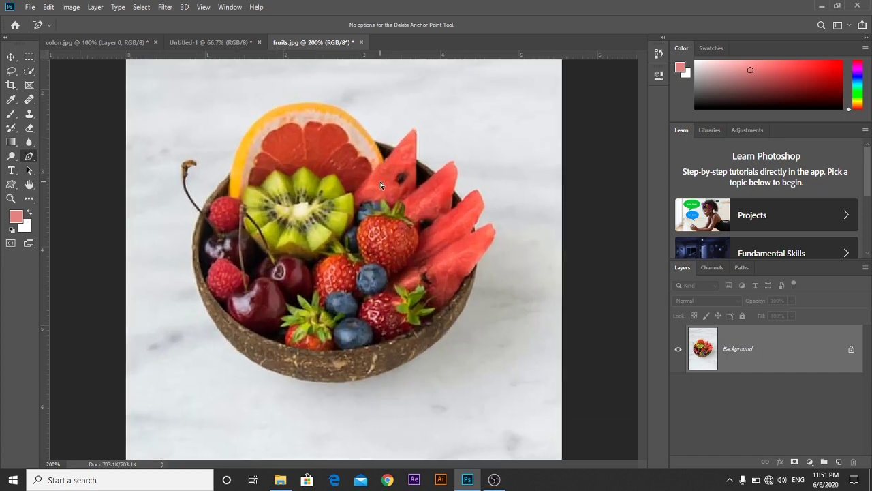
{"action": "scroll", "coordinate": [381, 185], "scroll_direction": "down", "scroll_amount": 2}
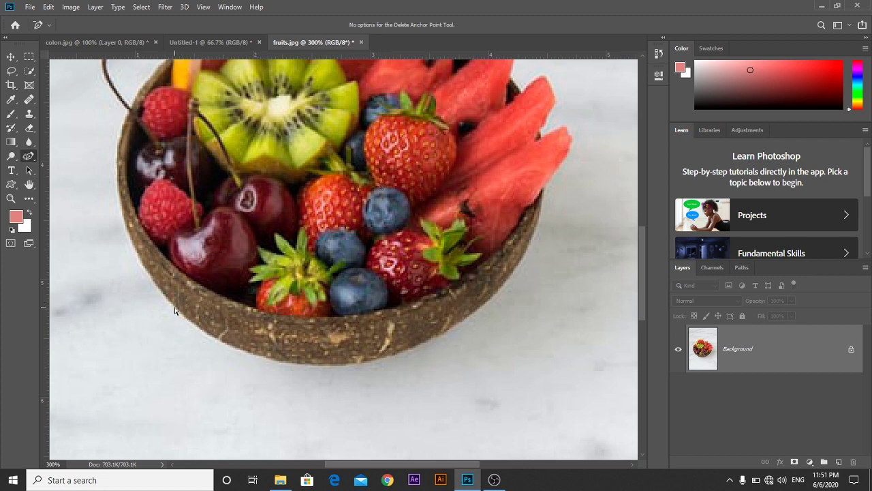
{"action": "key", "text": "p"}
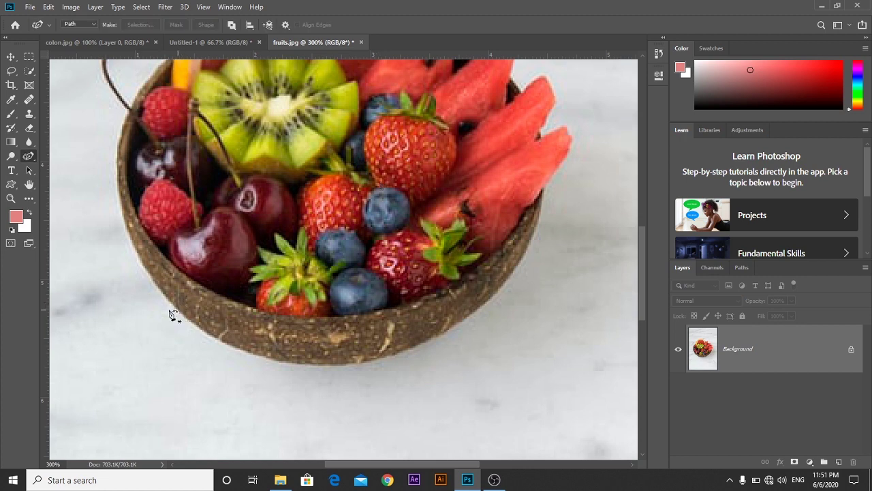
{"action": "left_click", "coordinate": [165, 297]}
{"action": "left_click_drag", "start_coordinate": [340, 366], "coordinate": [462, 362]}
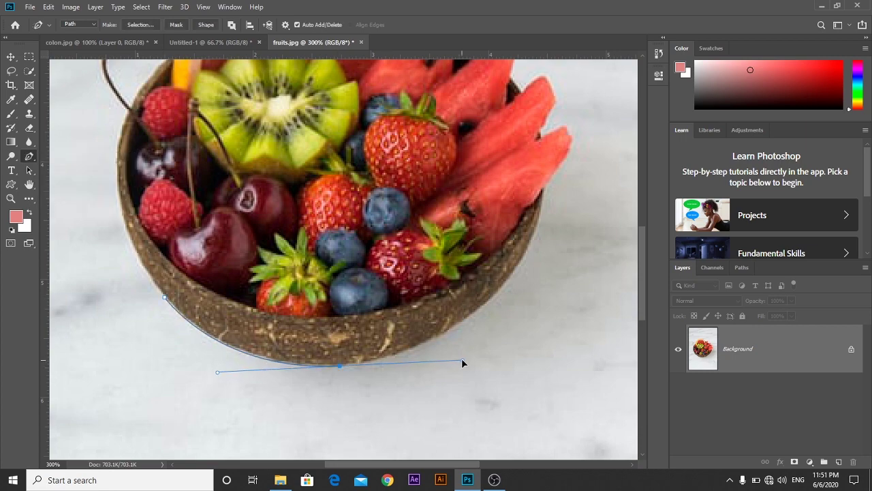
{"action": "left_click_drag", "start_coordinate": [491, 300], "coordinate": [546, 265]}
{"action": "key", "text": "ctrl+z"}
{"action": "left_click", "coordinate": [340, 366], "text": "alt"}
{"action": "scroll", "coordinate": [545, 248], "scroll_direction": "up", "scroll_amount": 3}
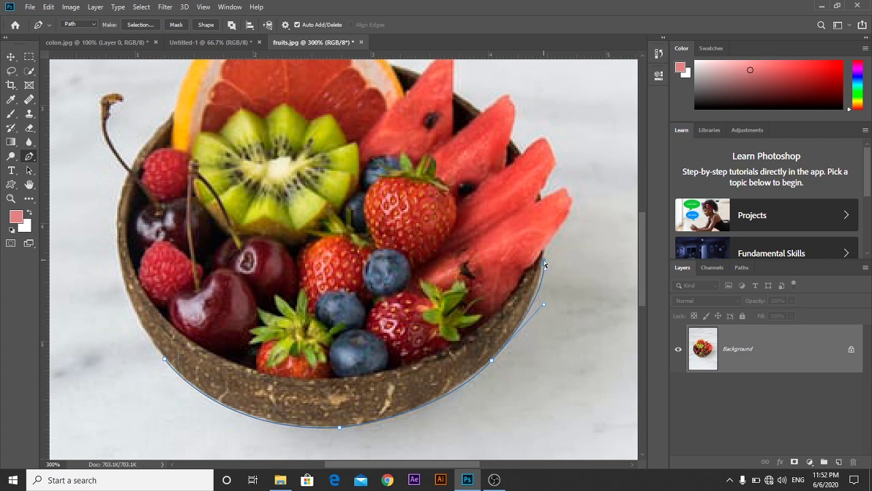
Continue the path with corner points around the tips and gaps of the watermelon slices to the bowl rim beside the grapefruit
{"action": "scroll", "coordinate": [546, 273], "scroll_direction": "up", "scroll_amount": 3}
{"action": "left_click", "coordinate": [568, 265]}
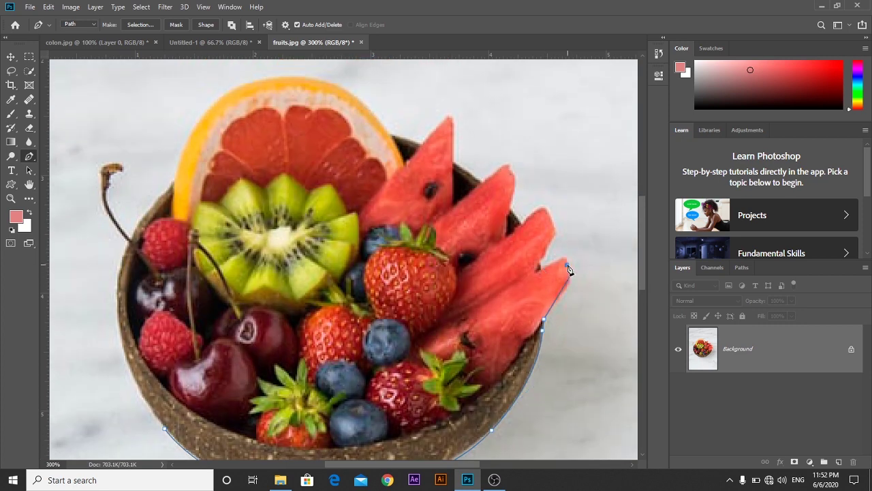
{"action": "left_click", "coordinate": [539, 268]}
{"action": "left_click", "coordinate": [555, 230]}
{"action": "left_click", "coordinate": [545, 208]}
{"action": "left_click", "coordinate": [524, 221]}
{"action": "left_click", "coordinate": [511, 209]}
{"action": "left_click", "coordinate": [514, 176]}
{"action": "left_click", "coordinate": [510, 166]}
{"action": "left_click", "coordinate": [481, 180]}
{"action": "left_click", "coordinate": [455, 162]}
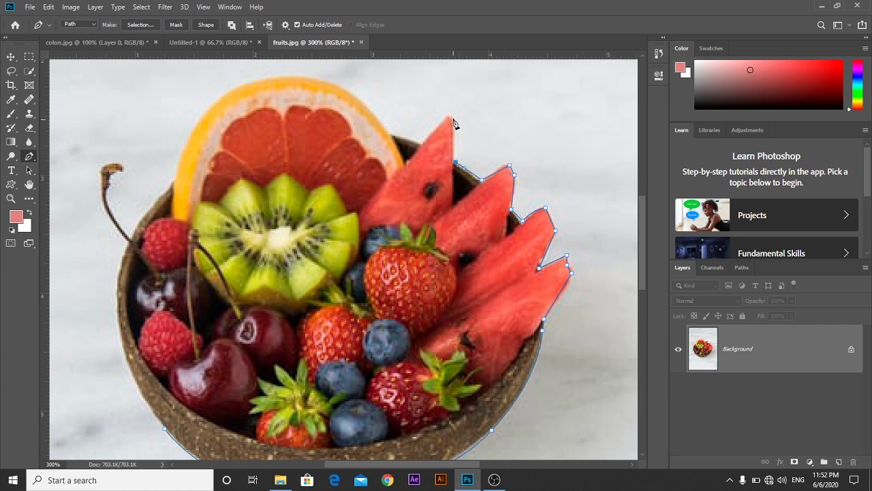
{"action": "left_click", "coordinate": [451, 117]}
{"action": "left_click", "coordinate": [424, 142]}
Curve the path over the grapefruit slice and down the bowl's left side, and close it at the starting point
{"action": "left_click_drag", "start_coordinate": [225, 94], "coordinate": [104, 147]}
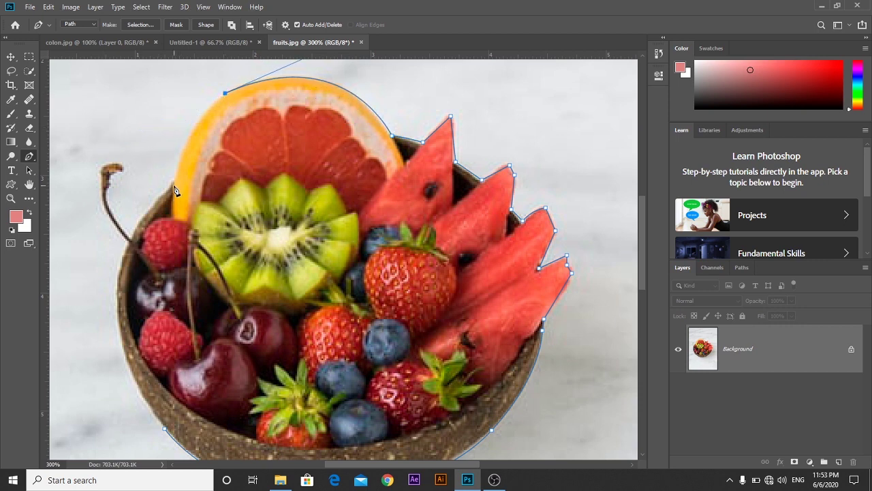
{"action": "left_click_drag", "start_coordinate": [175, 182], "coordinate": [133, 247]}
{"action": "left_click_drag", "start_coordinate": [124, 348], "coordinate": [151, 419]}
{"action": "scroll", "coordinate": [156, 320], "scroll_direction": "down", "scroll_amount": 3}
{"action": "left_click_drag", "start_coordinate": [180, 321], "coordinate": [193, 341]}
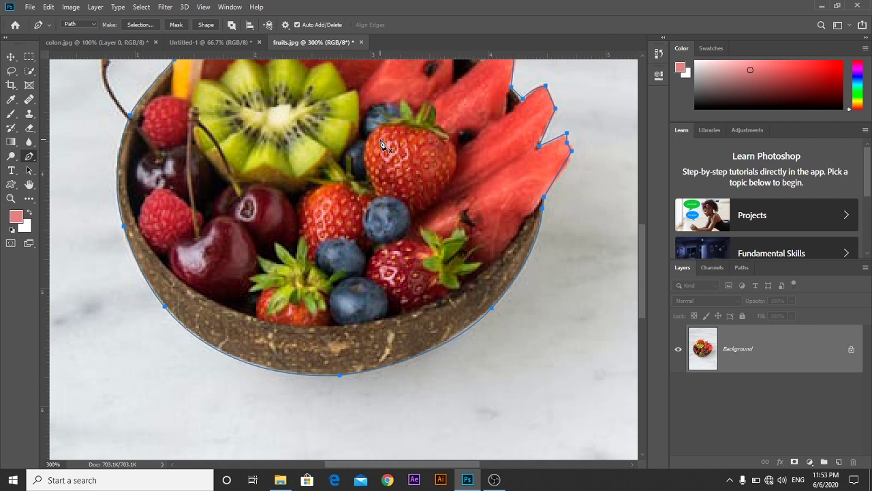
Convert the closed bowl path into a new anti-aliased selection with a feather radius of 0 pixels
{"action": "key", "text": "ctrl+minus"}
{"action": "key", "text": "ctrl+minus"}
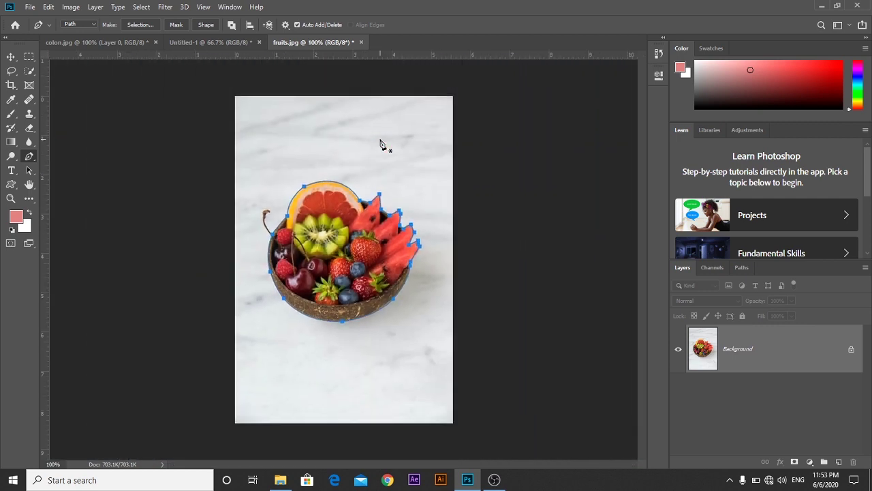
{"action": "left_click", "coordinate": [130, 26]}
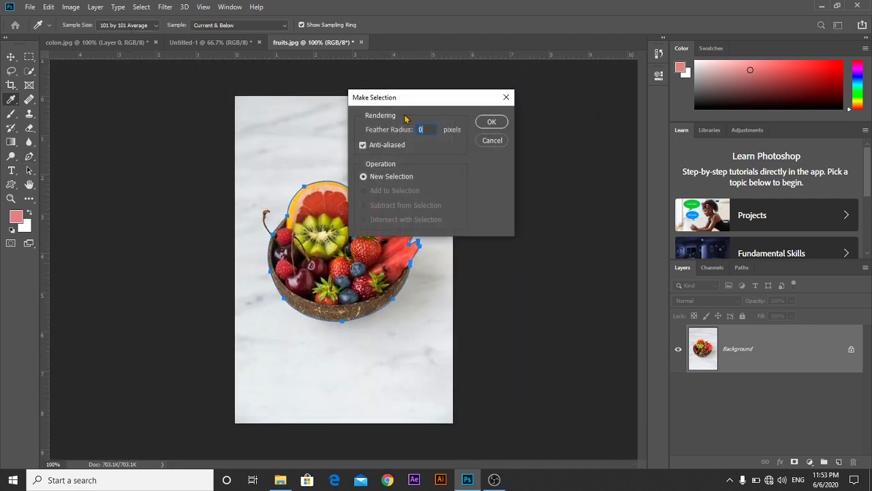
{"action": "left_click", "coordinate": [490, 123]}
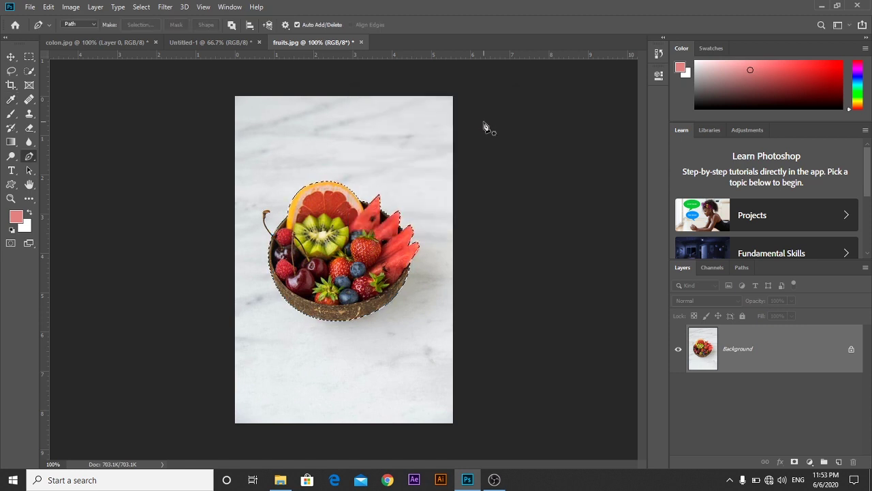
Copy the selected fruit bowl onto its own layer and hide the Background layer
{"action": "key", "text": "ctrl+j"}
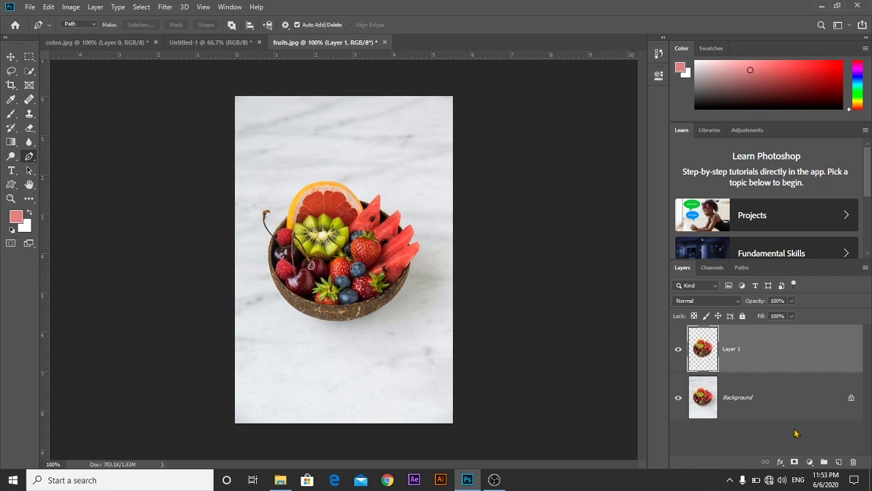
{"action": "left_click", "coordinate": [679, 402]}
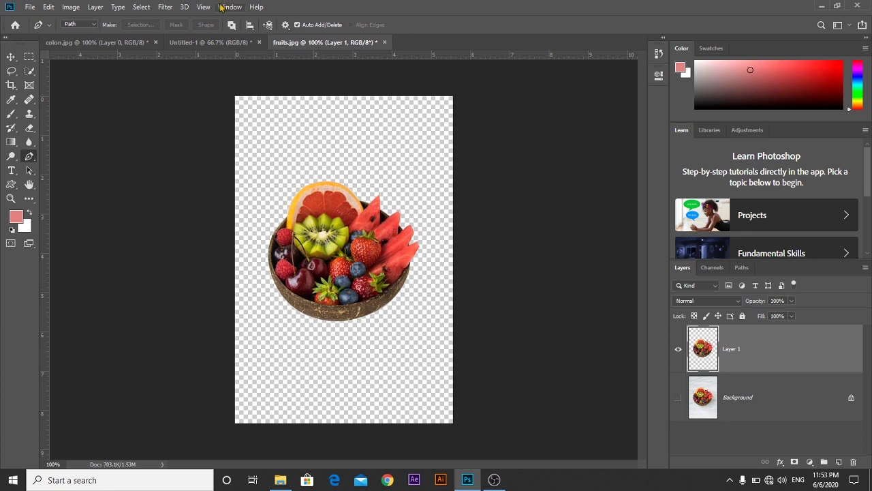
In the Untitled-1 document, delete the spiral path's anchor points one after another
{"action": "left_click", "coordinate": [194, 45]}
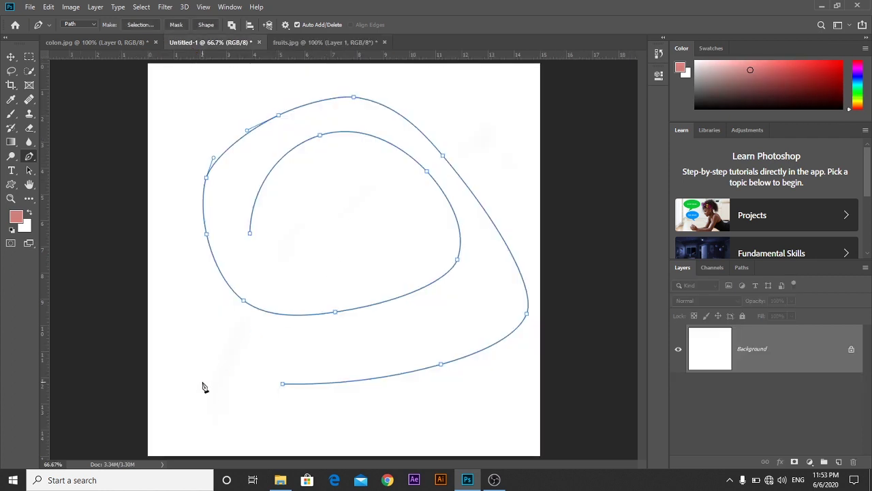
{"action": "key", "text": "BackSpace"}
{"action": "key", "text": "BackSpace"}
{"action": "key", "text": "BackSpace"}
{"action": "key", "text": "BackSpace"}
{"action": "key", "text": "BackSpace"}
{"action": "key", "text": "BackSpace"}
{"action": "key", "text": "BackSpace"}
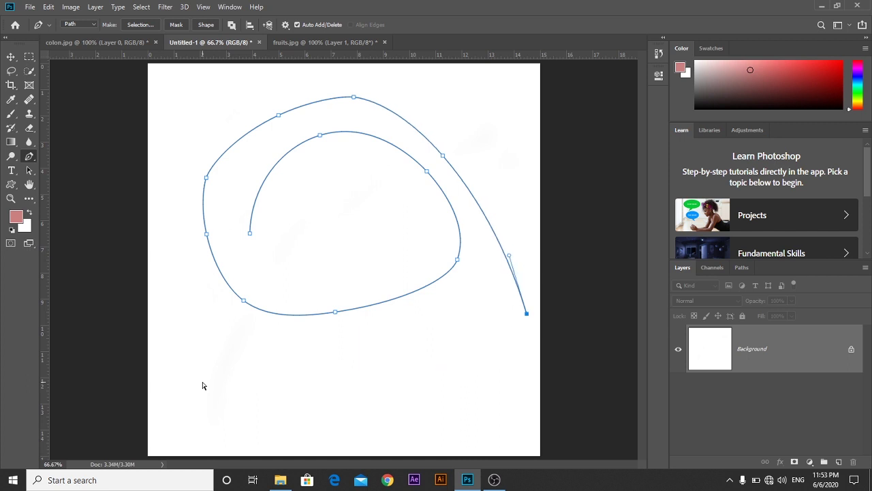
{"action": "key", "text": "BackSpace"}
{"action": "key", "text": "BackSpace"}
{"action": "key", "text": "BackSpace"}
{"action": "key", "text": "BackSpace"}
{"action": "key", "text": "BackSpace"}
{"action": "key", "text": "BackSpace"}
{"action": "key", "text": "BackSpace"}
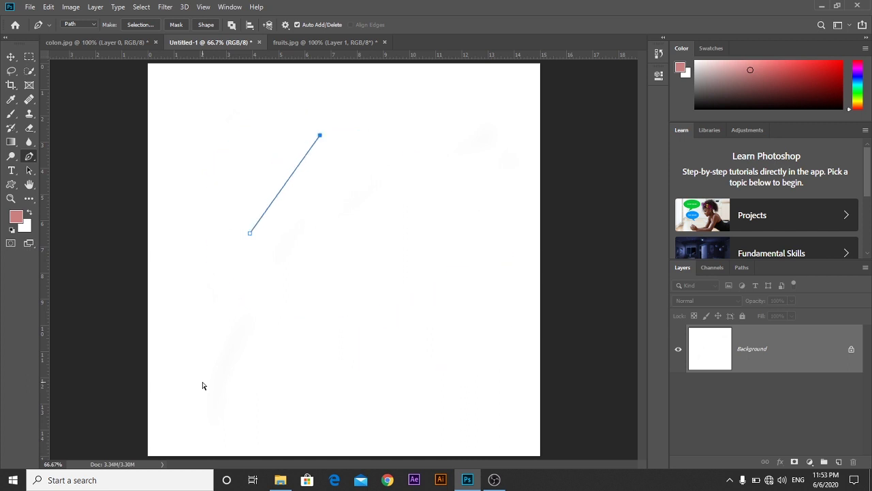
Draw an arched path segment in the canvas's upper half, try continuing it from the smooth end point toward the lower left, and undo that continuation
{"action": "left_click", "coordinate": [228, 168]}
{"action": "left_click_drag", "start_coordinate": [380, 154], "coordinate": [407, 197]}
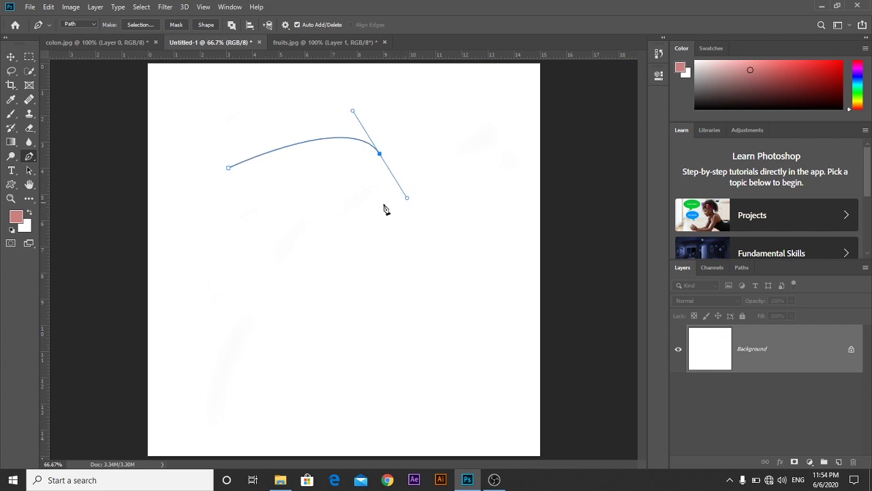
{"action": "left_click", "coordinate": [272, 268]}
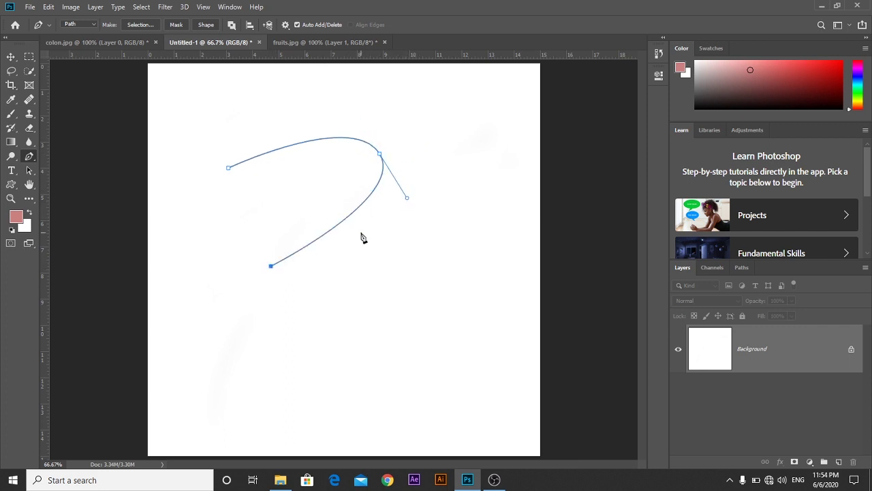
{"action": "key", "text": "ctrl+z"}
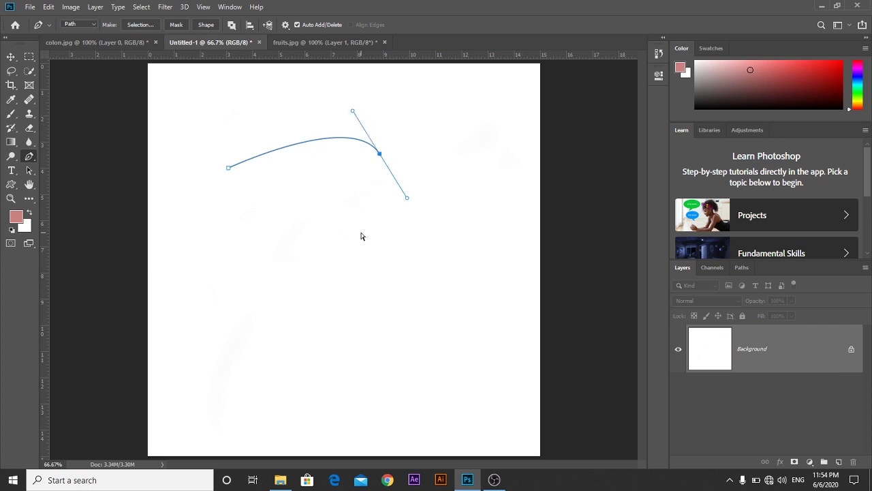
Remove the outgoing direction handle from the arch's end point and add a straight segment back to just below the arch's start
{"action": "left_click", "coordinate": [381, 156], "text": "alt"}
{"action": "left_click", "coordinate": [228, 203]}
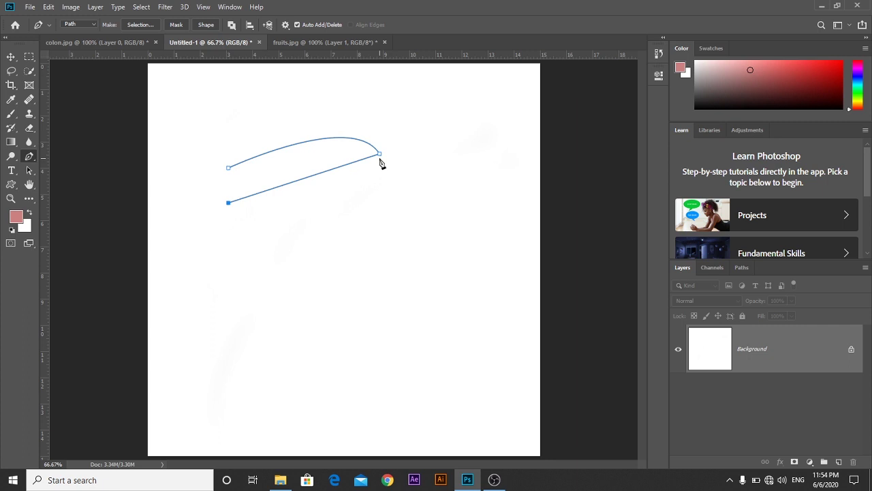
Switch to the fruits.jpg document
{"action": "left_click", "coordinate": [331, 43]}
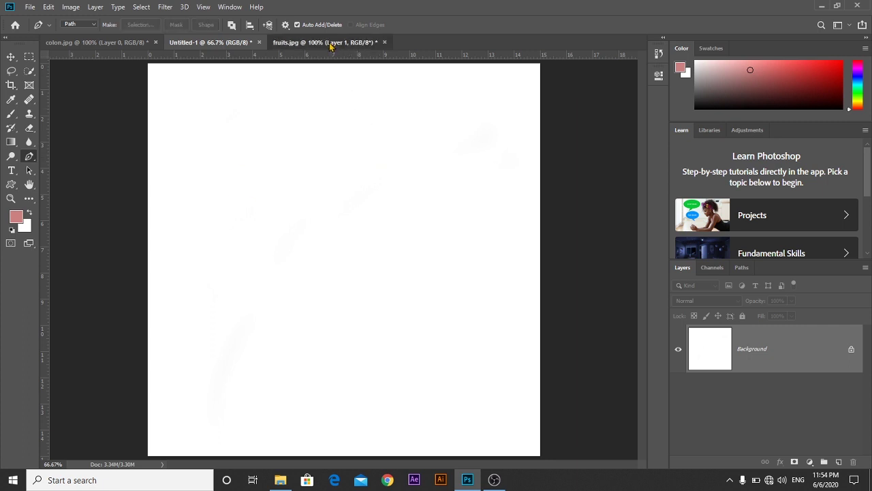